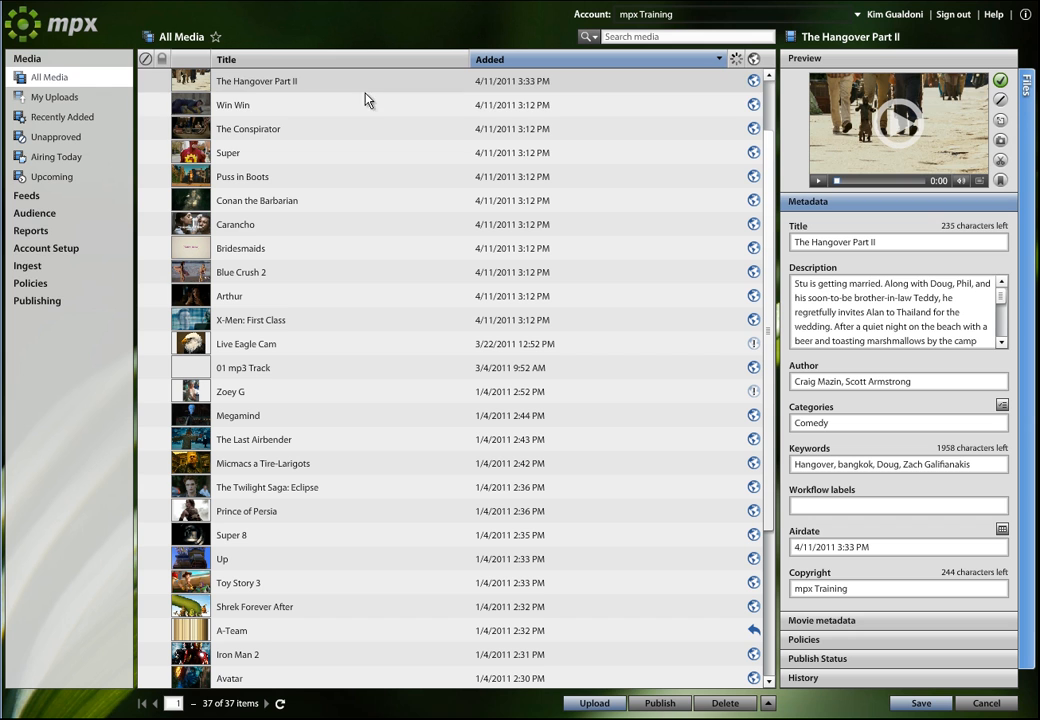
Open the list of all feeds and examine the Website Player feed's URL, its account portion and public ID.
click(30, 195)
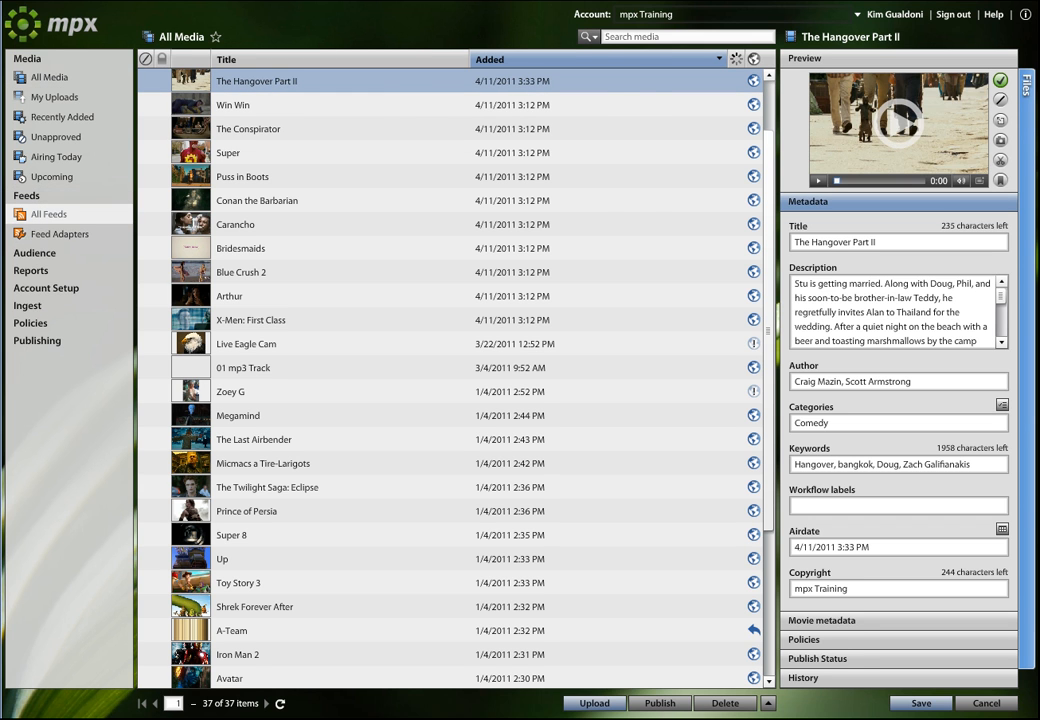
click(58, 216)
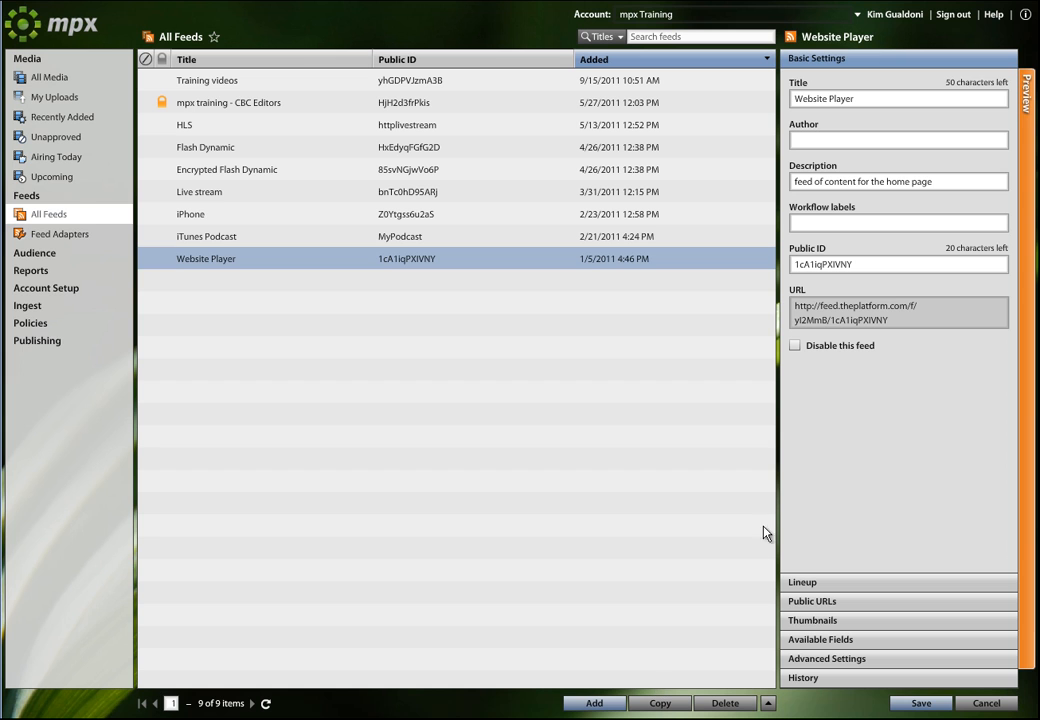
drag(897, 317, 797, 308)
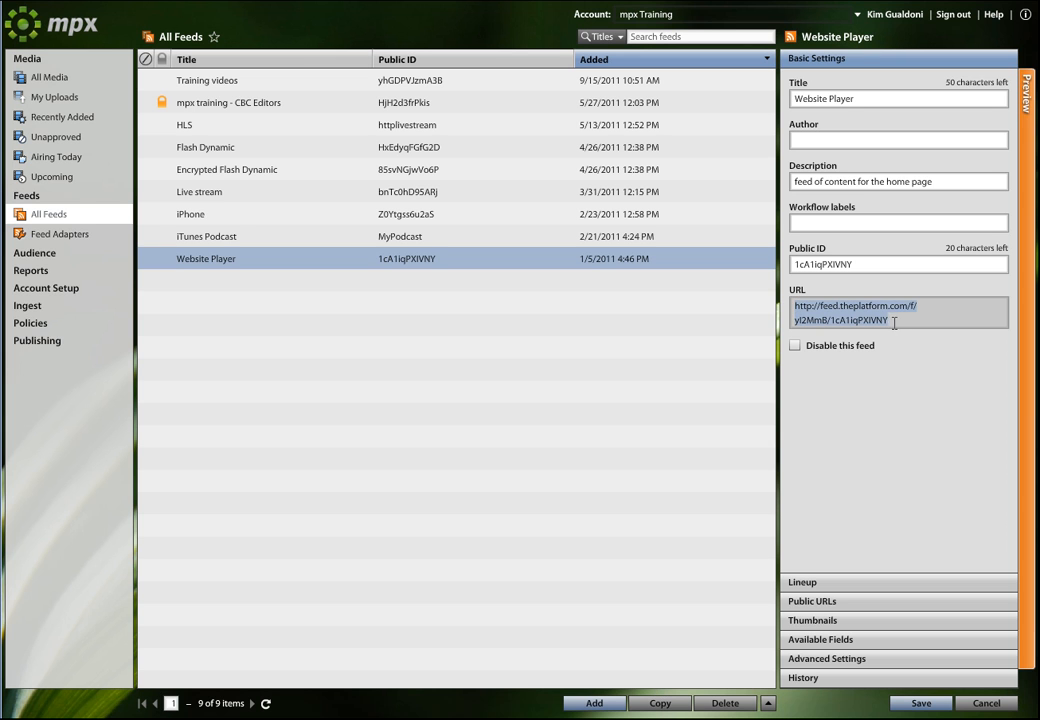
drag(907, 306, 818, 309)
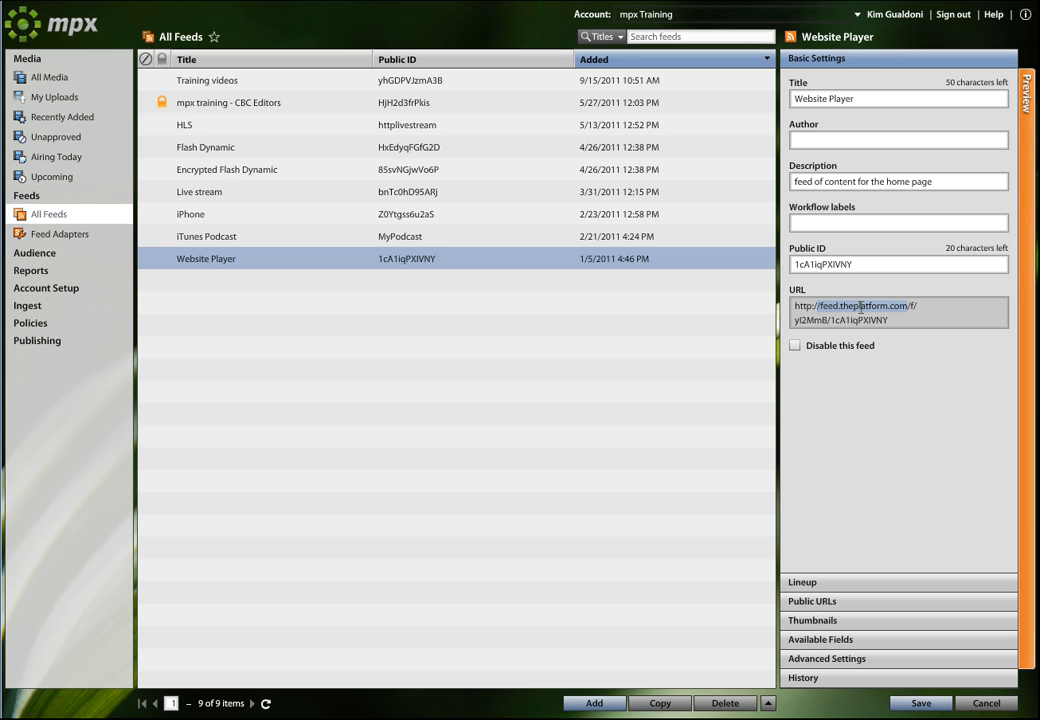
drag(829, 320, 789, 321)
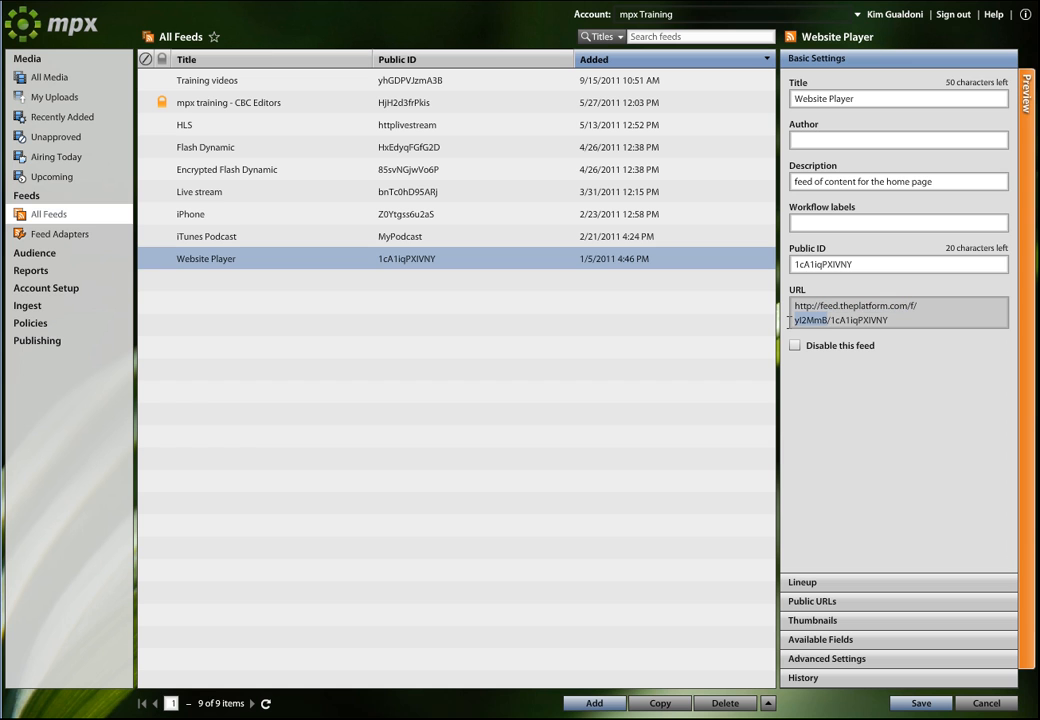
double_click(861, 265)
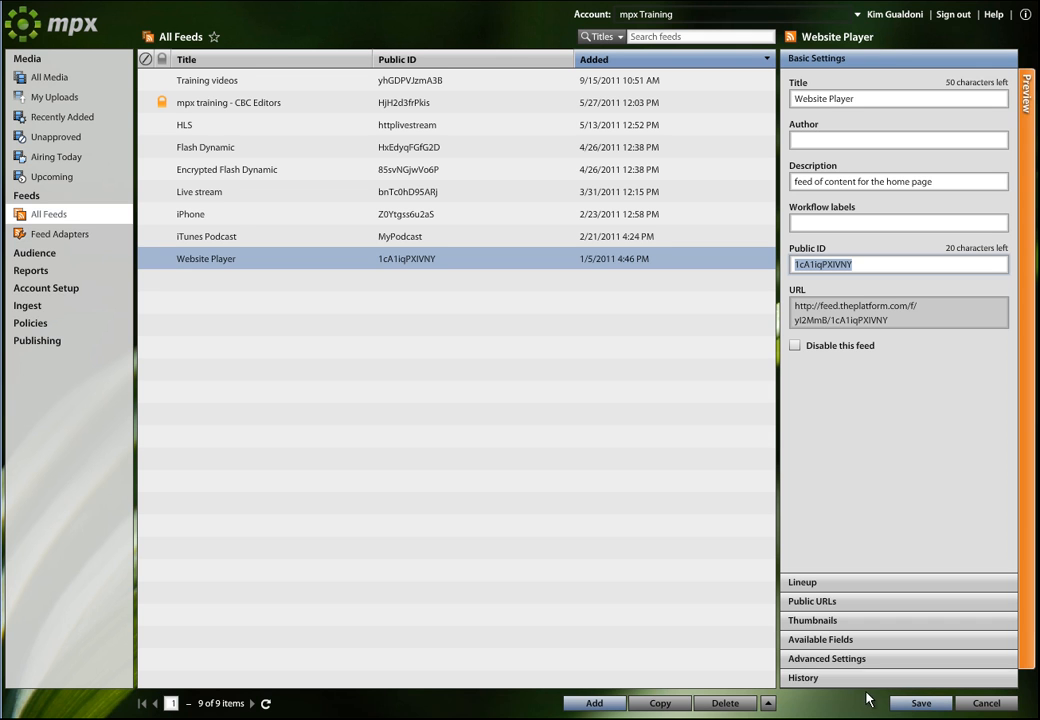
Add a new feed and title it "Demo feed".
click(594, 703)
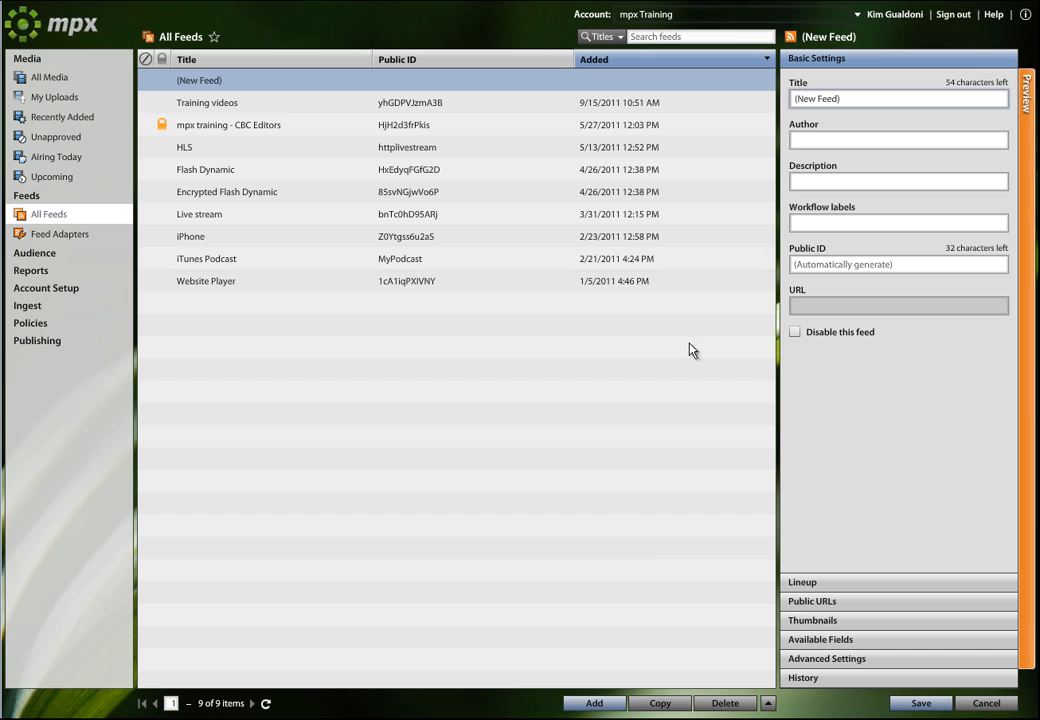
click(859, 108)
text(Demo feed)
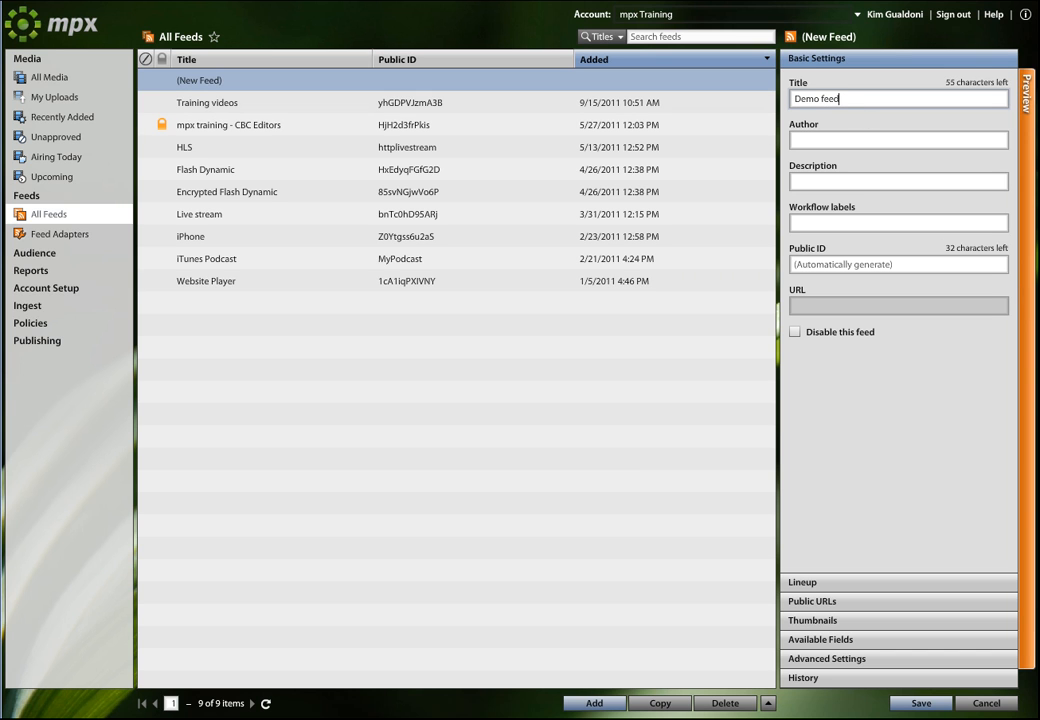
Pin Carancho, Bridesmaids, Blue Crush 2, Arthur and X-Men: First Class to the new feed from its preview.
click(1027, 296)
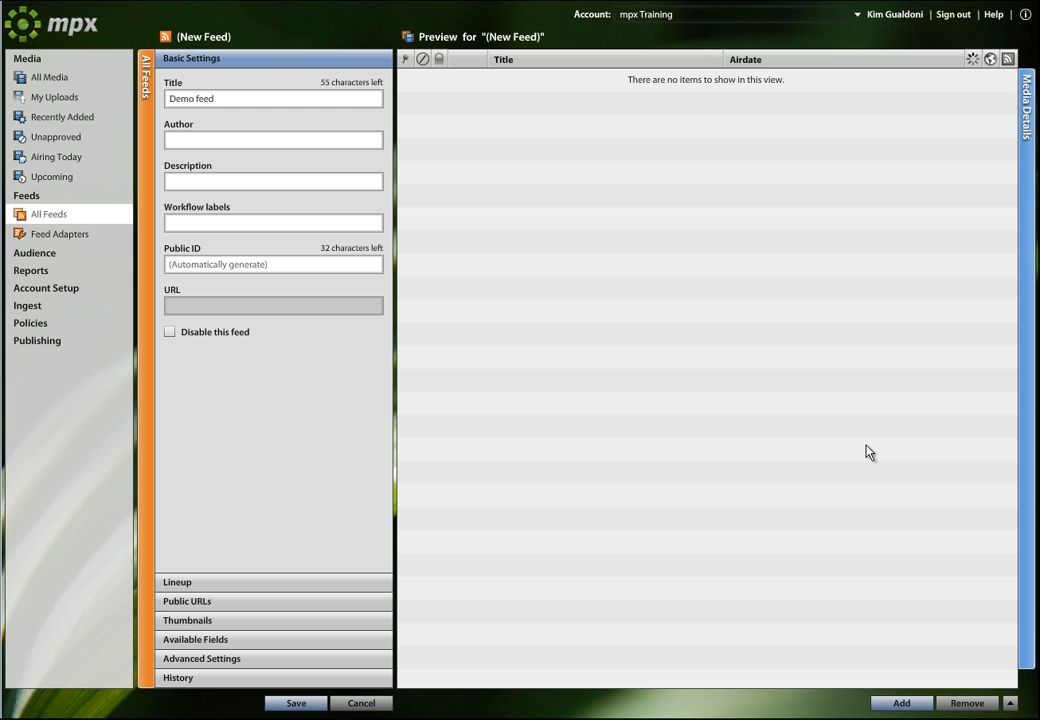
click(901, 704)
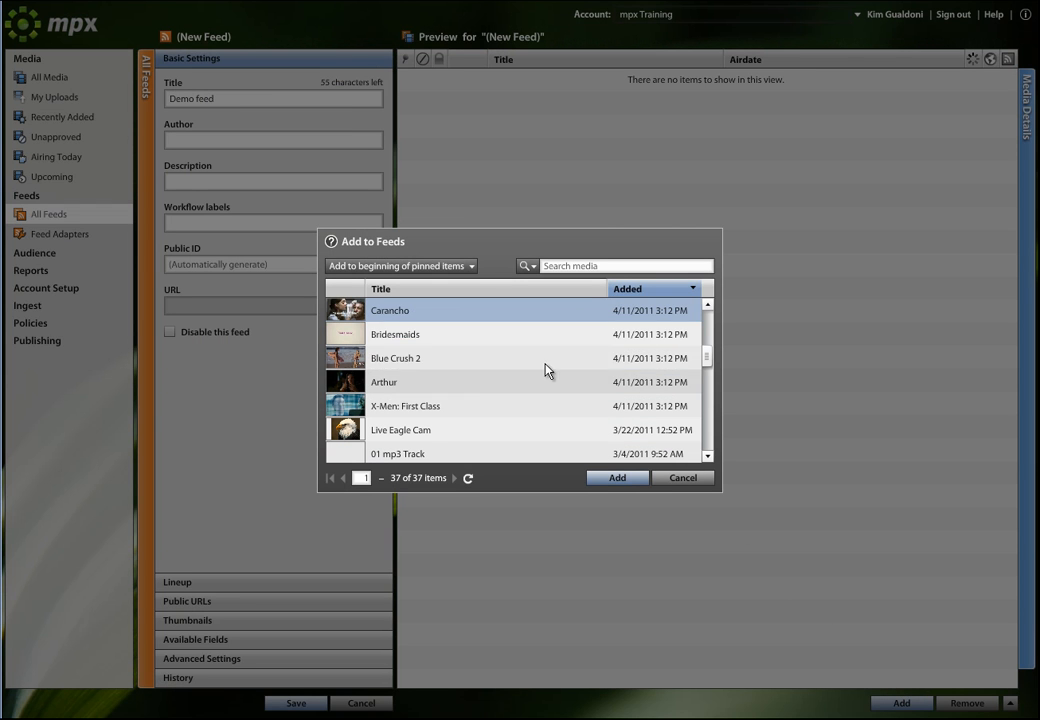
ctrl+click(444, 336)
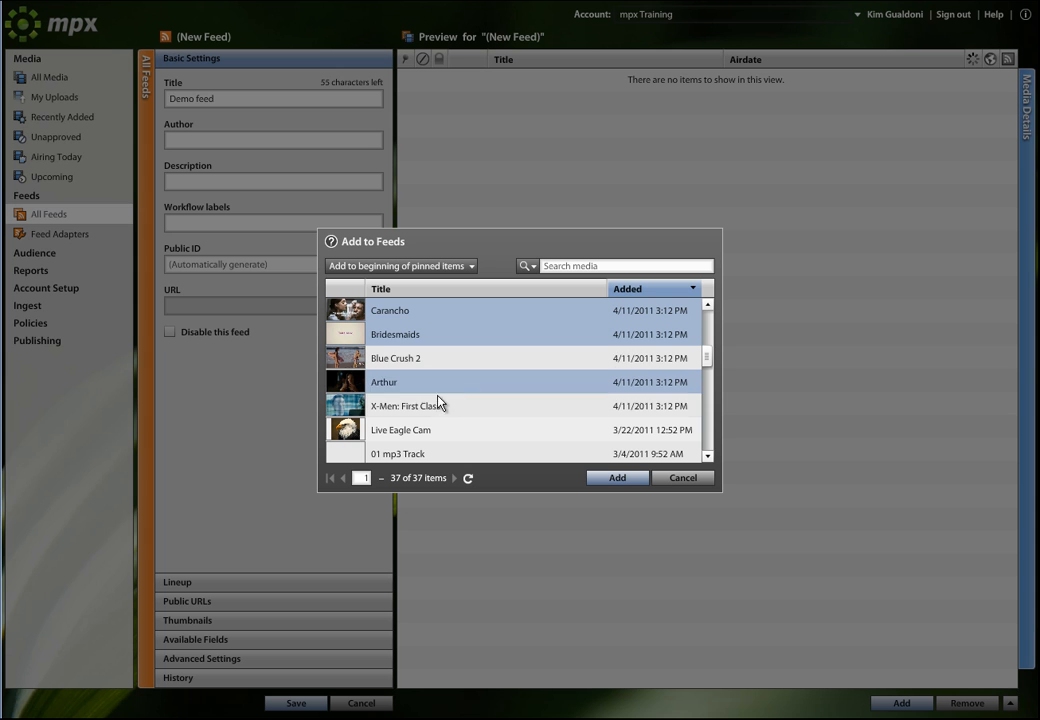
ctrl+click(444, 406)
ctrl+click(446, 358)
ctrl+click(446, 382)
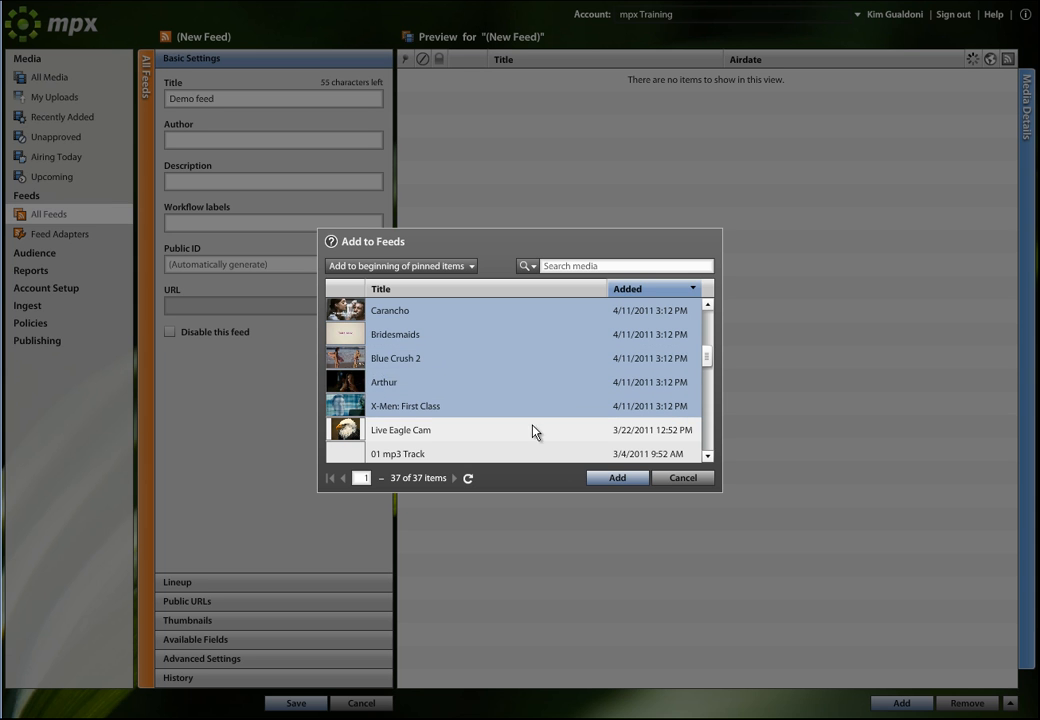
click(617, 477)
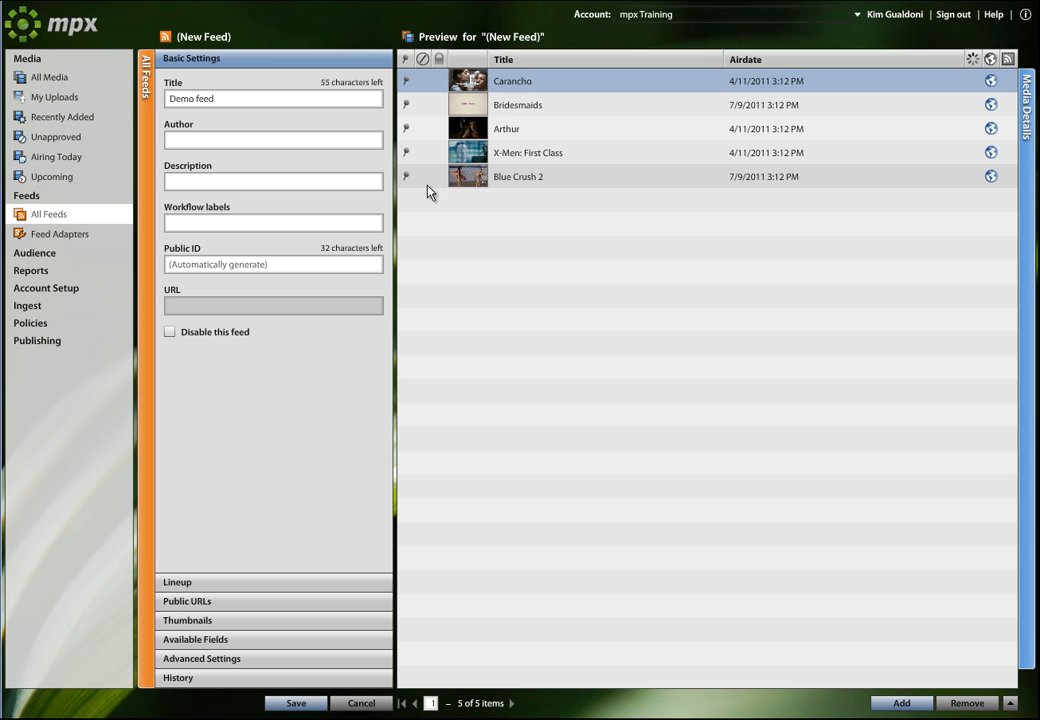
Set the feed's lineup to include additional media after any pinned items.
click(224, 583)
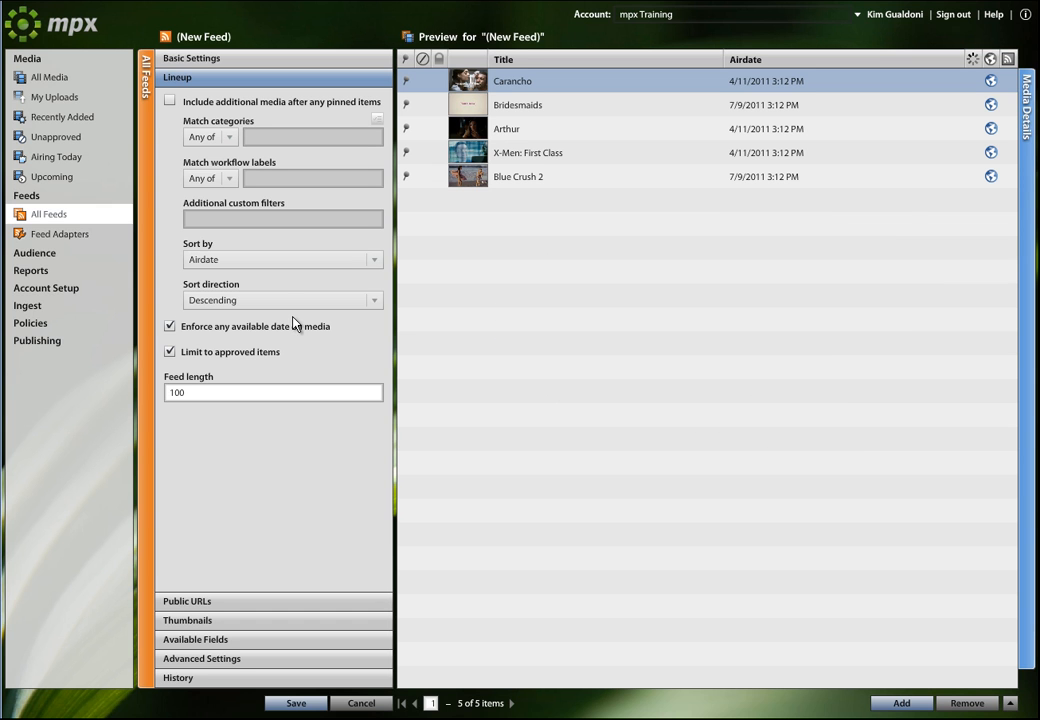
click(170, 103)
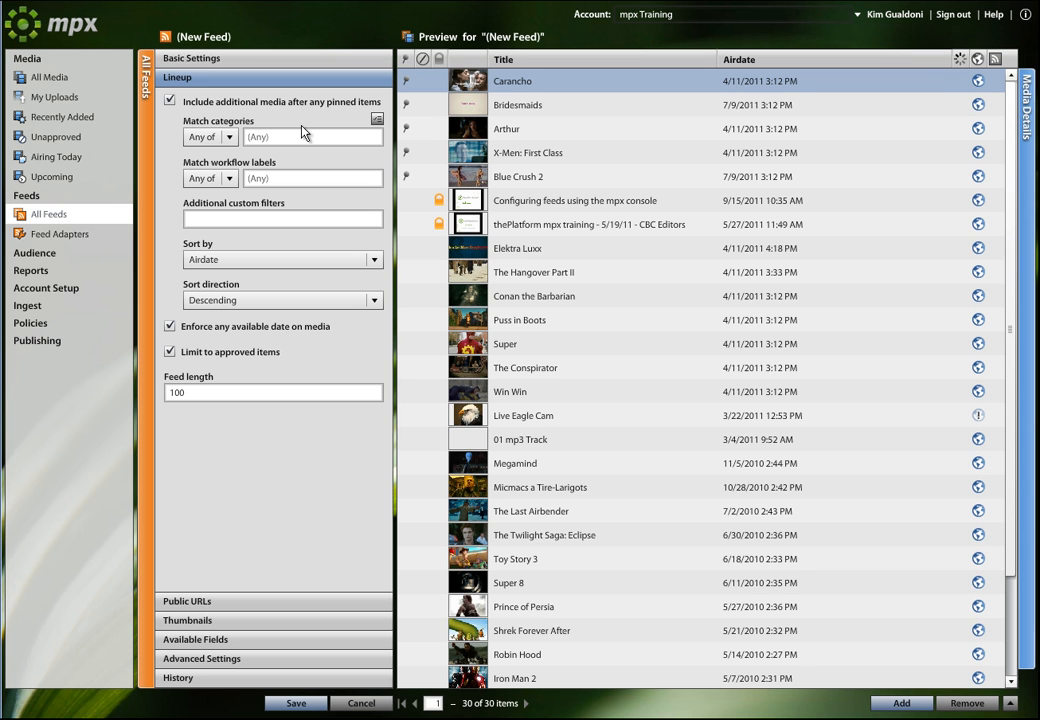
click(376, 120)
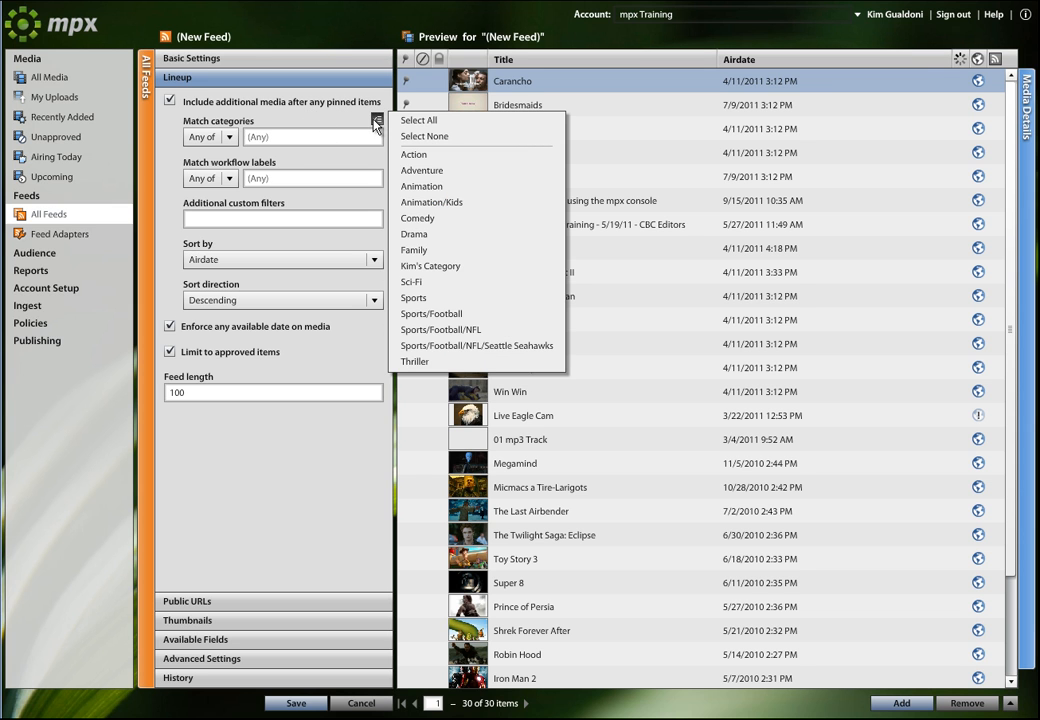
click(376, 120)
click(281, 175)
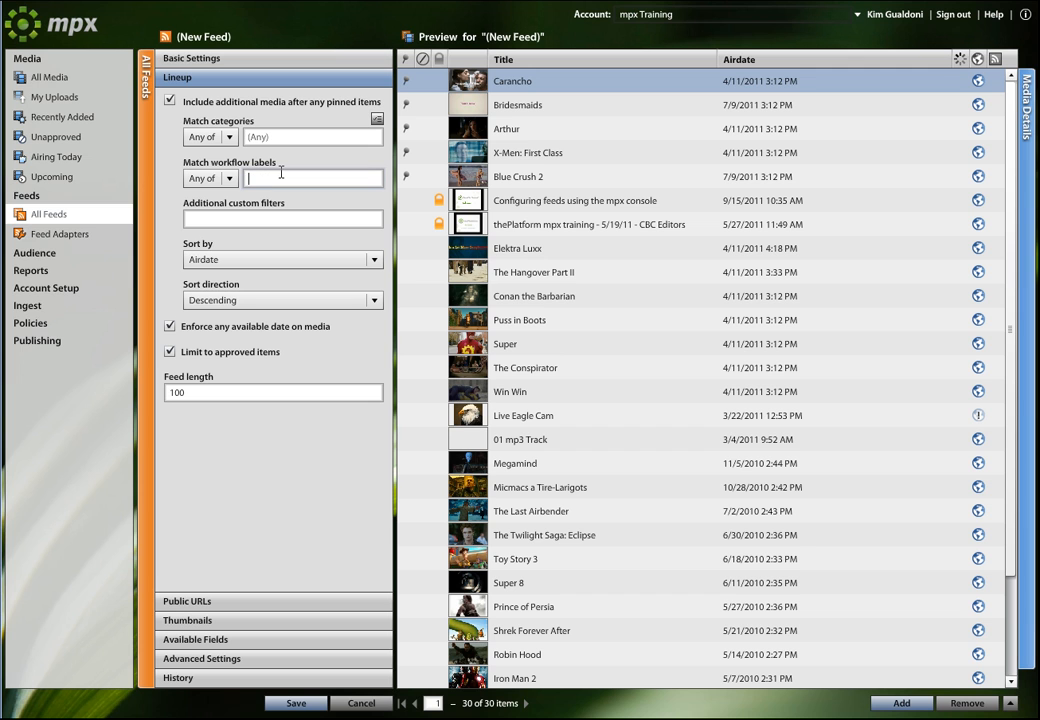
text(reeds approval)
drag(327, 177, 229, 179)
key(BackSpace)
mouse_move(217, 218)
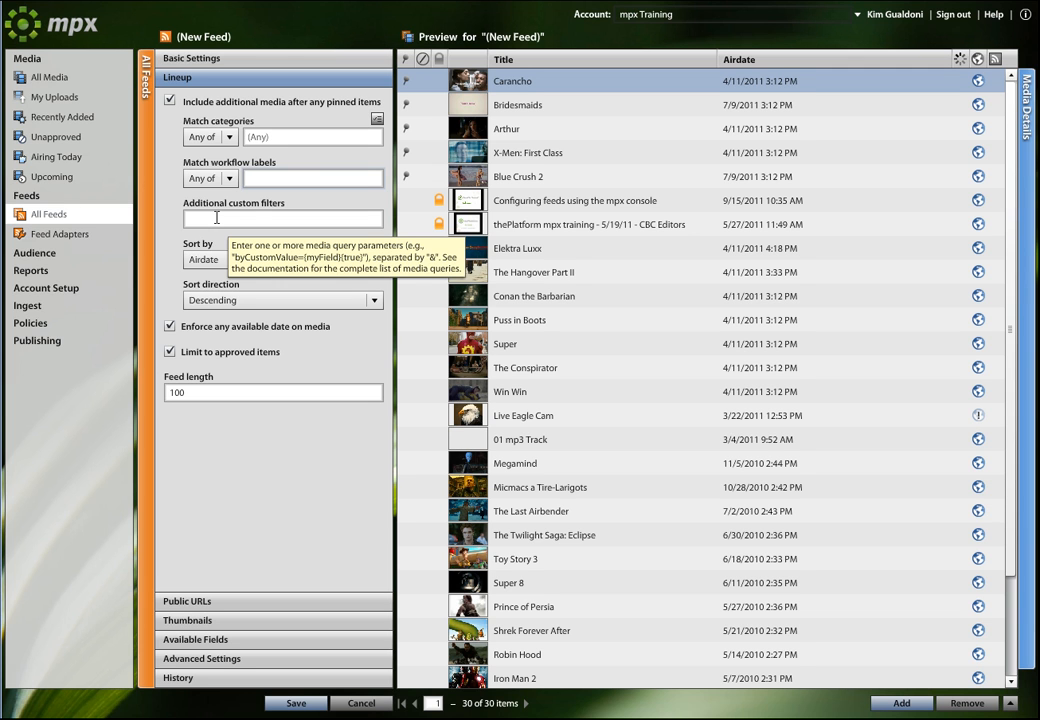
Filter the lineup's additional media to match any of the categories Action, Adventure, Animation, Comedy and Drama.
click(377, 119)
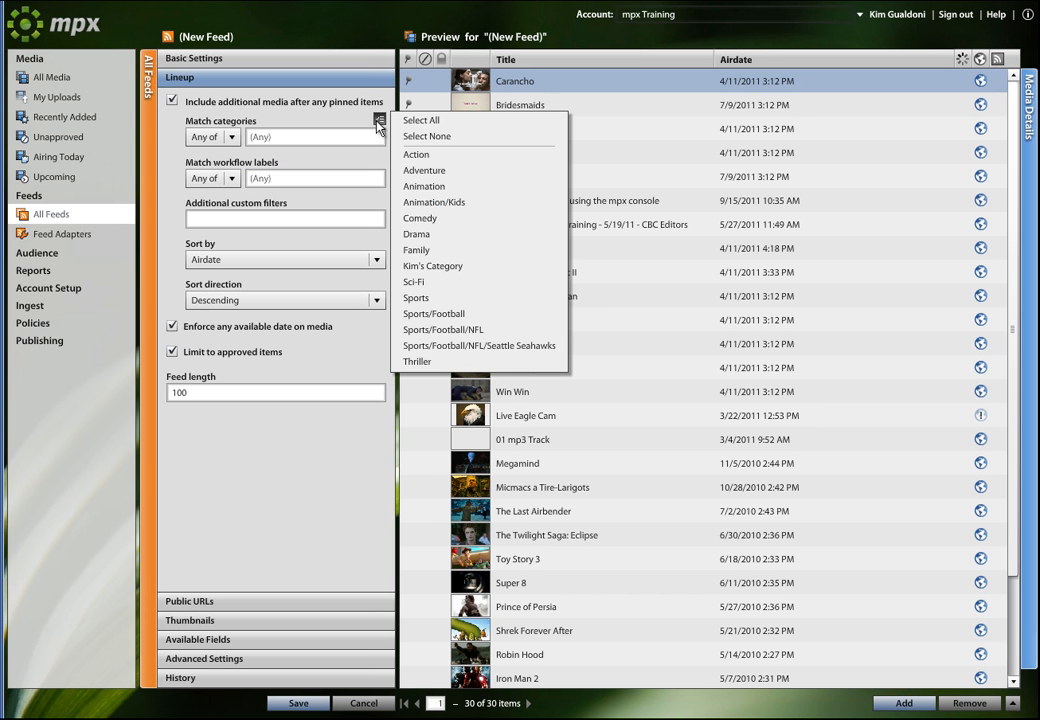
click(412, 154)
click(410, 170)
click(410, 186)
click(410, 218)
click(410, 234)
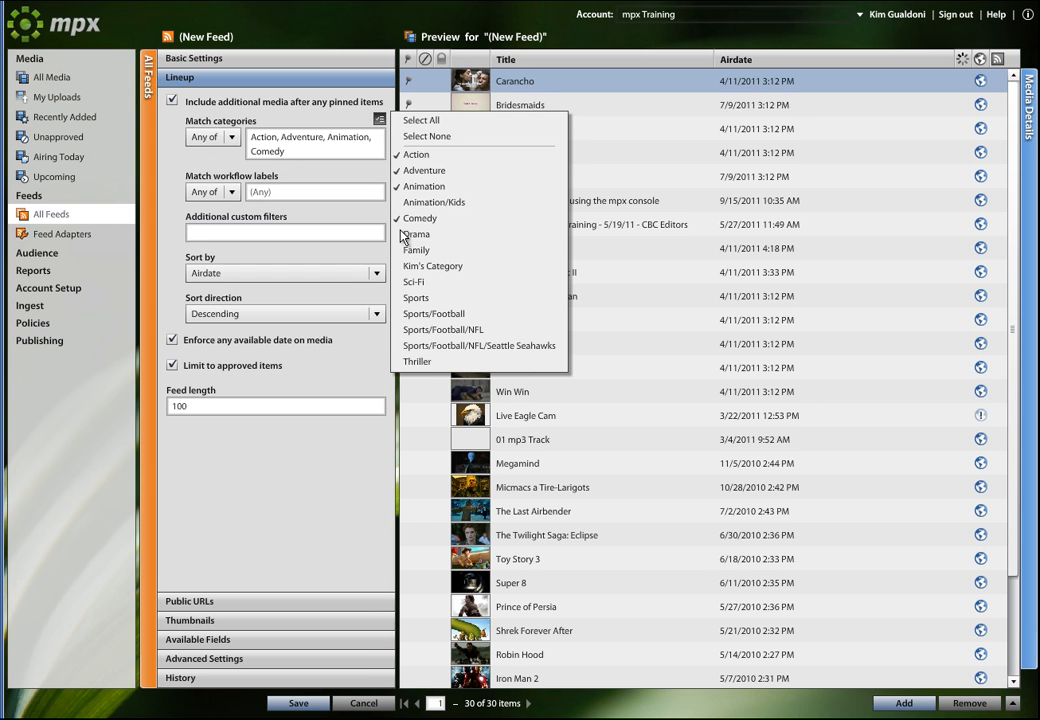
click(389, 253)
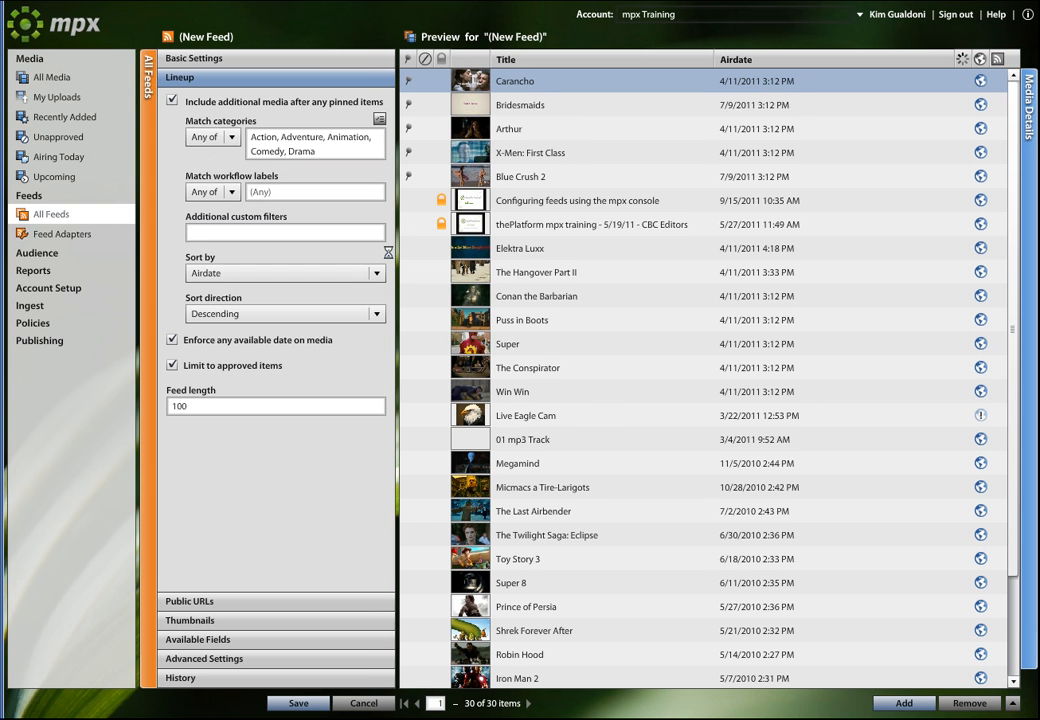
click(330, 273)
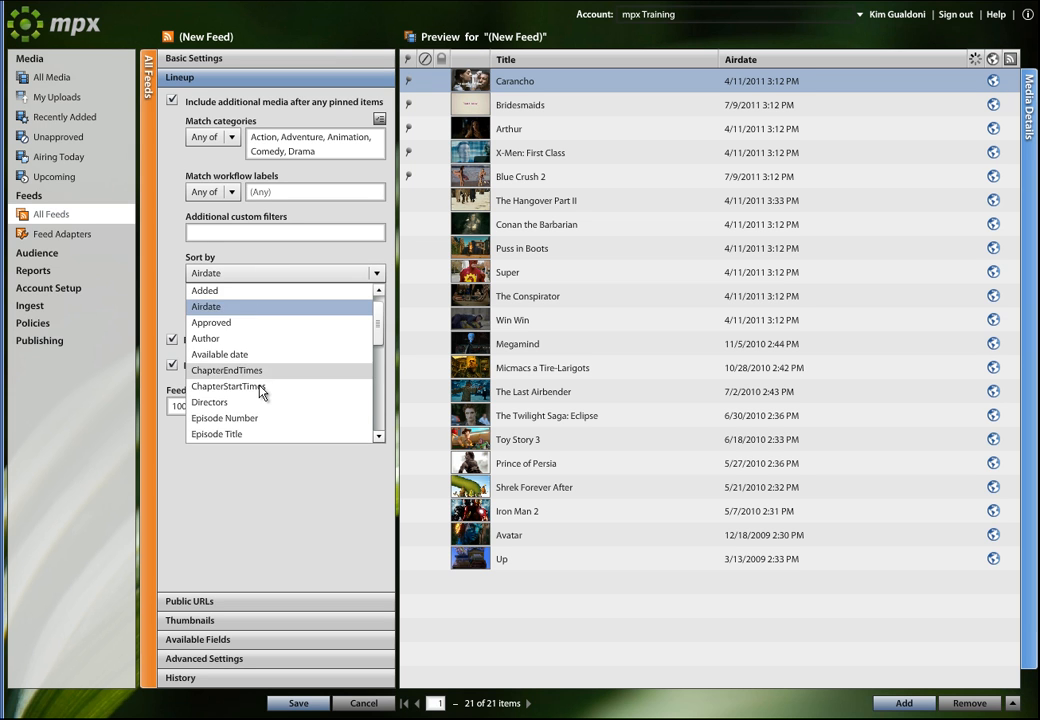
scroll(260, 392, down, 3)
scroll(262, 394, up, 2)
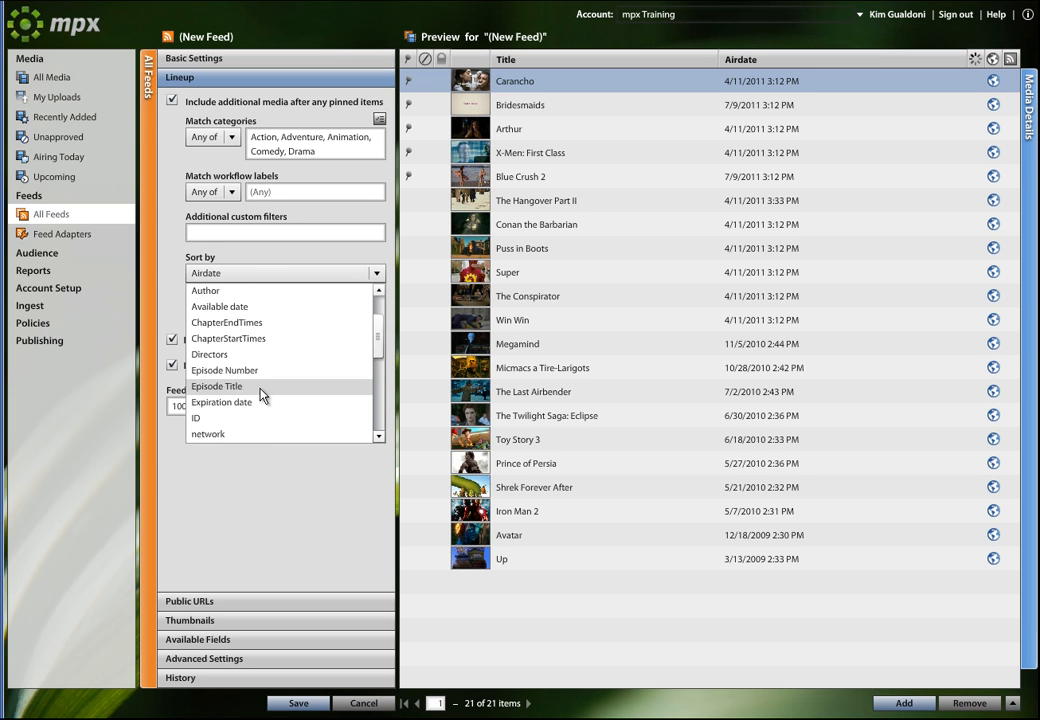
click(238, 259)
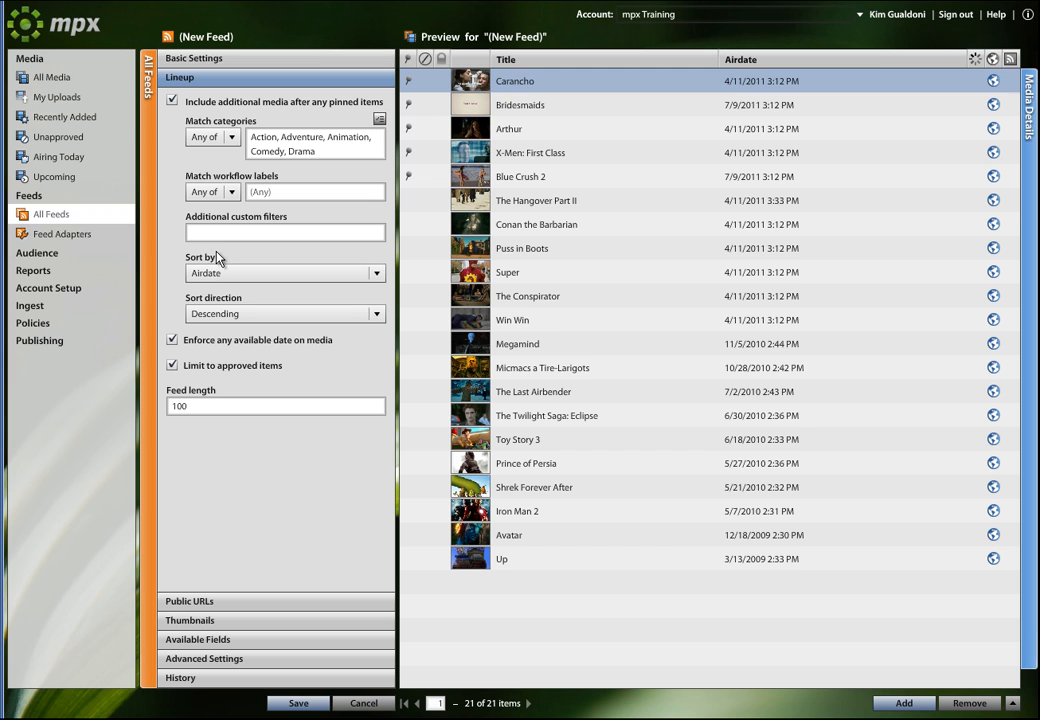
drag(192, 406, 159, 402)
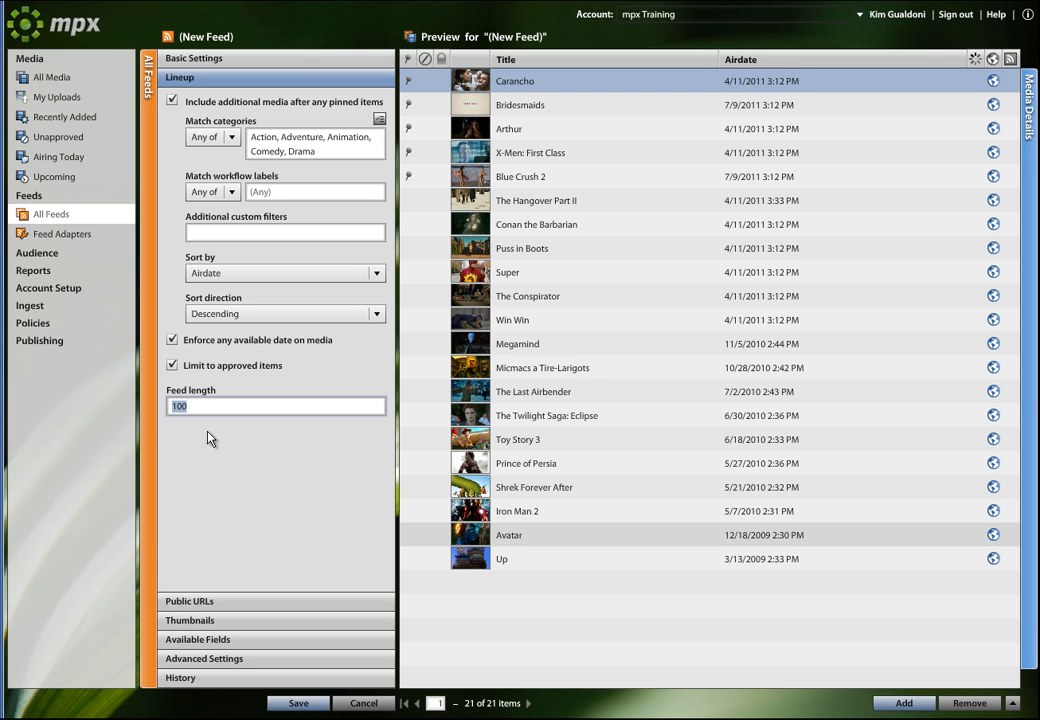
Open the feed's public URL filters and examine the asset type, delivery method and default content options.
click(211, 603)
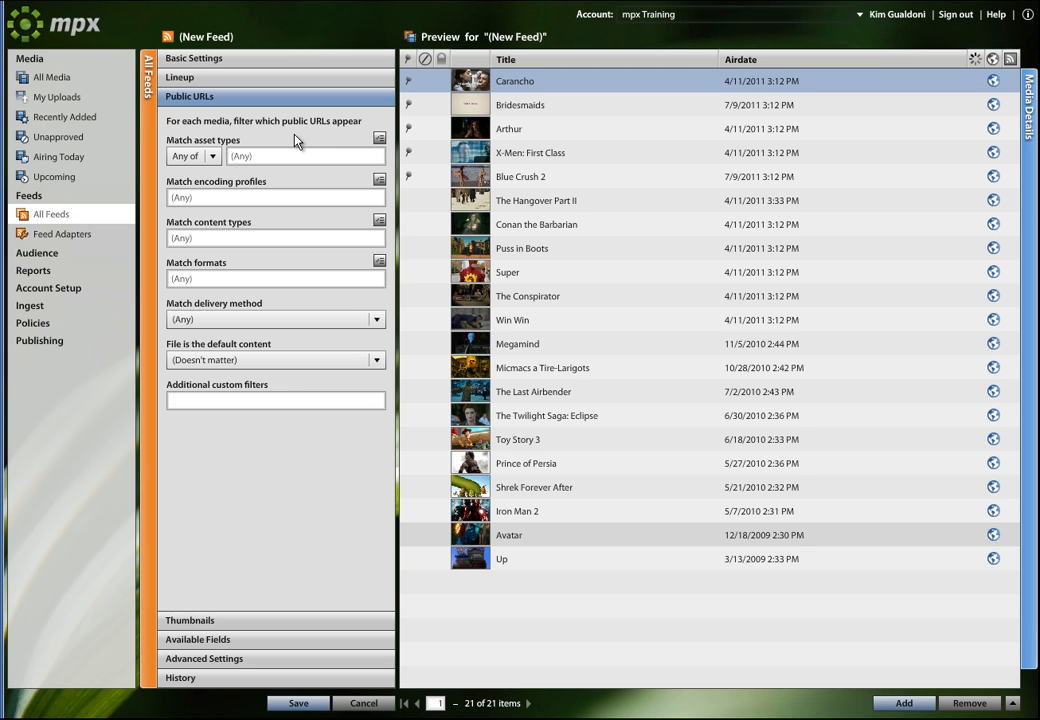
click(379, 138)
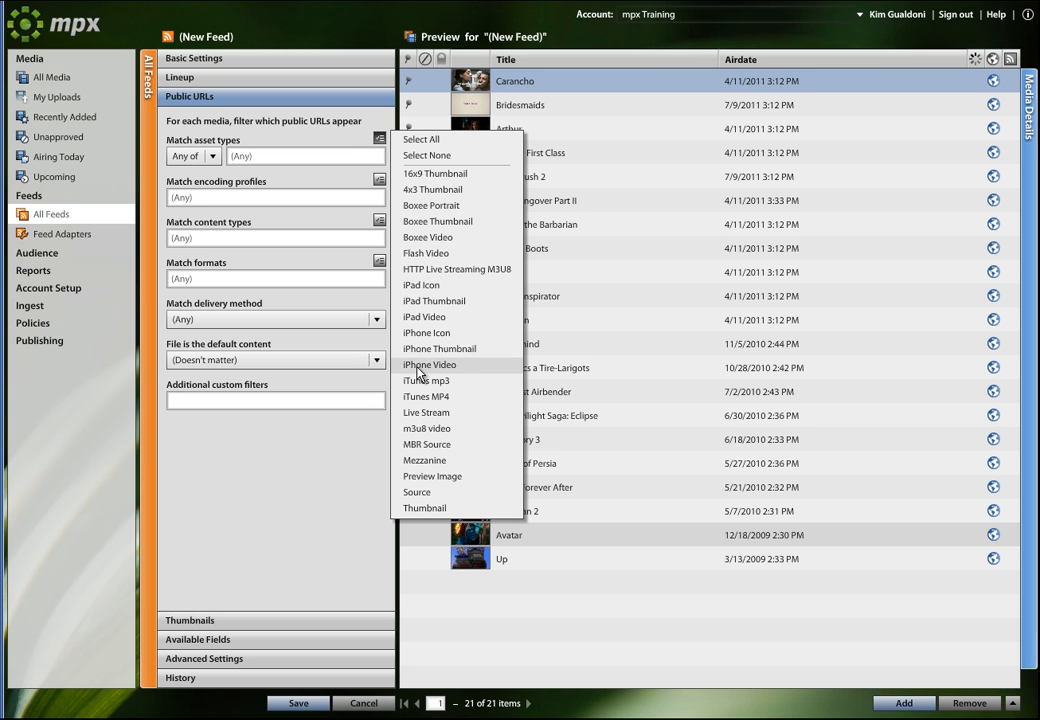
click(338, 180)
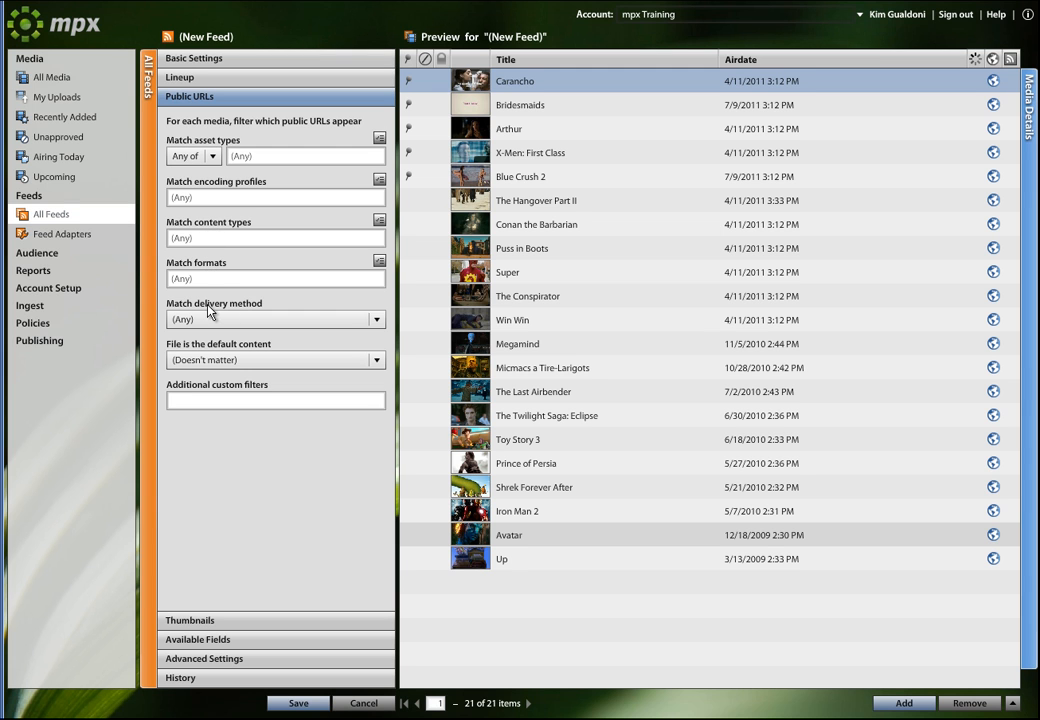
click(377, 320)
click(377, 320)
click(377, 360)
click(377, 360)
Limit the feed's public URLs to the Flash Video asset type.
click(379, 142)
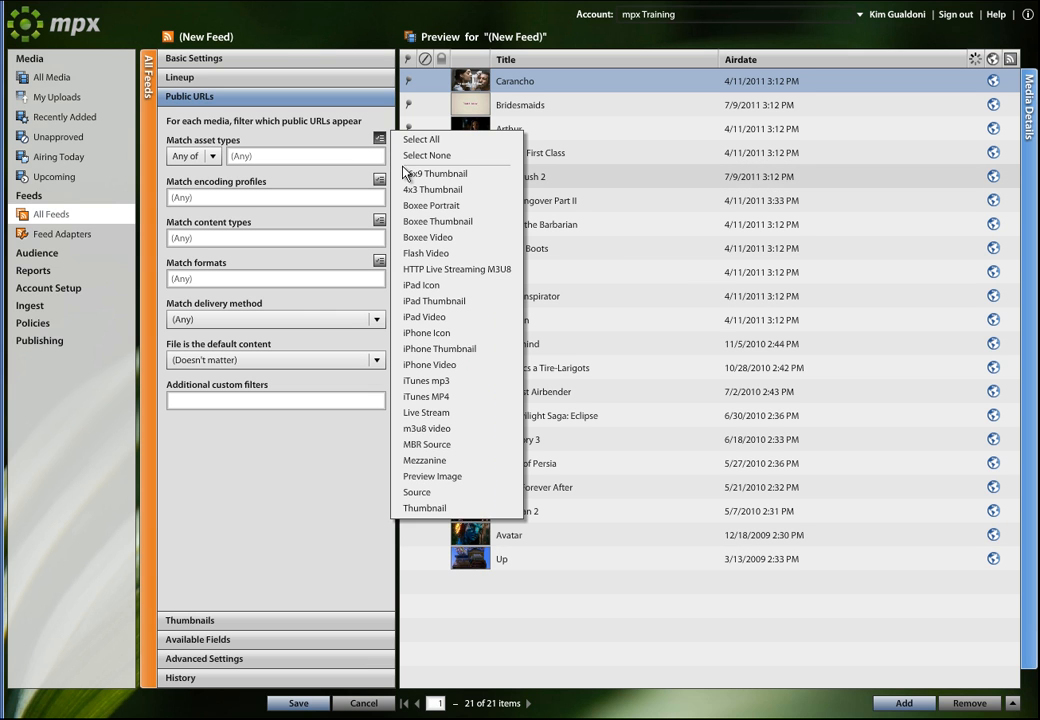
click(418, 256)
click(348, 179)
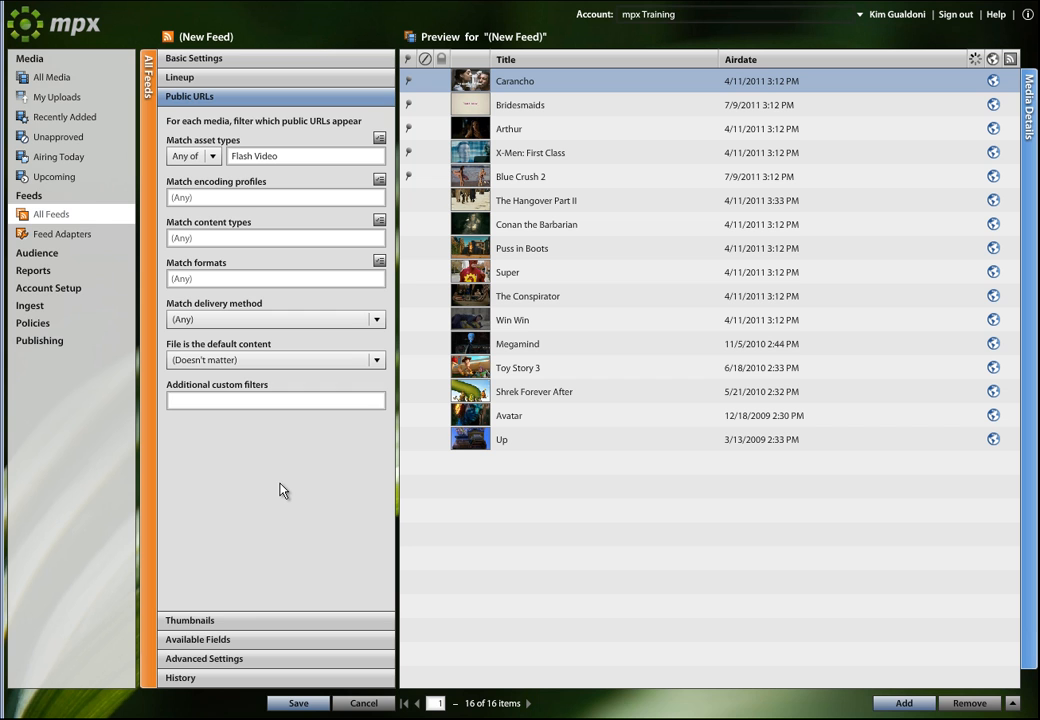
Filter the feed's thumbnails to the asset types 4x3 Thumbnail and Preview Image.
click(209, 621)
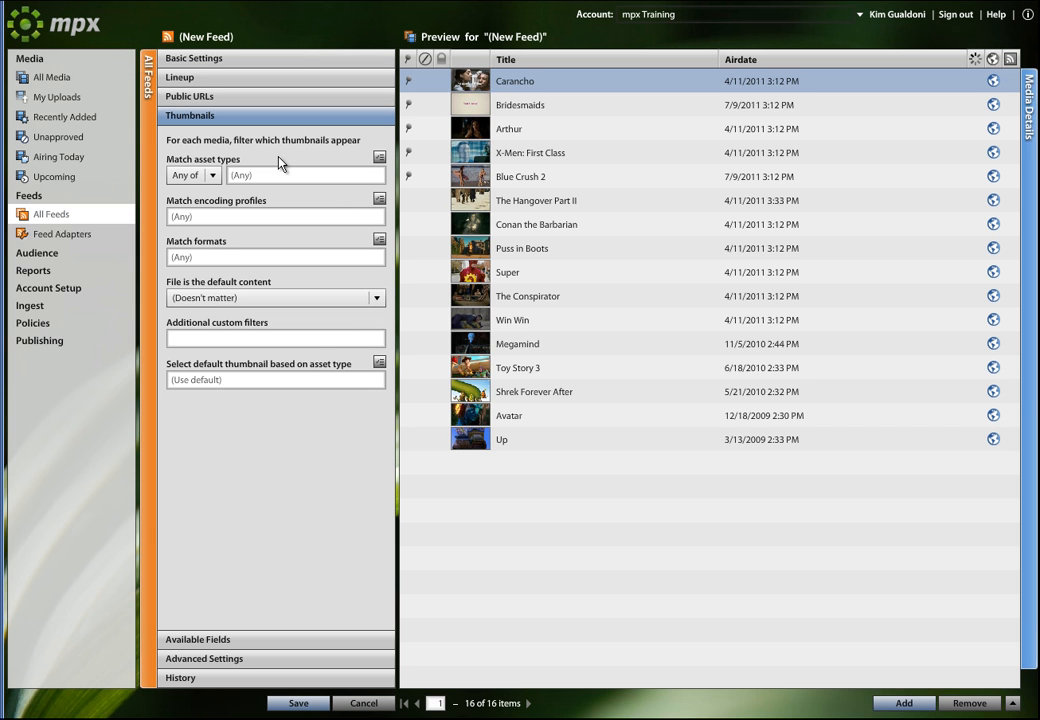
click(378, 159)
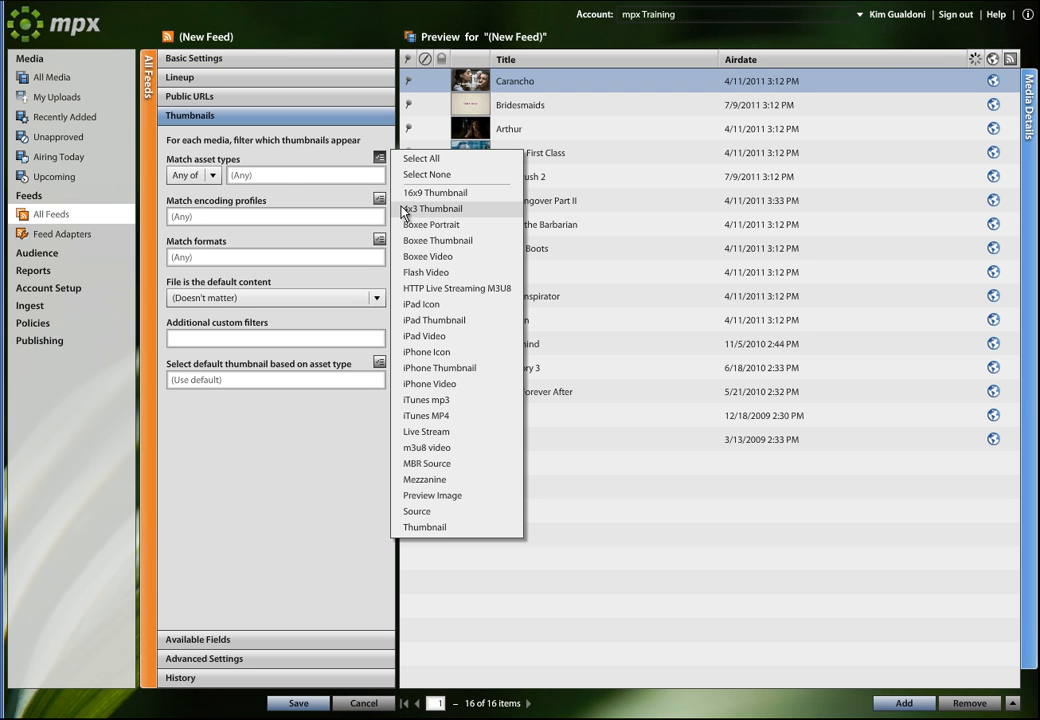
click(409, 212)
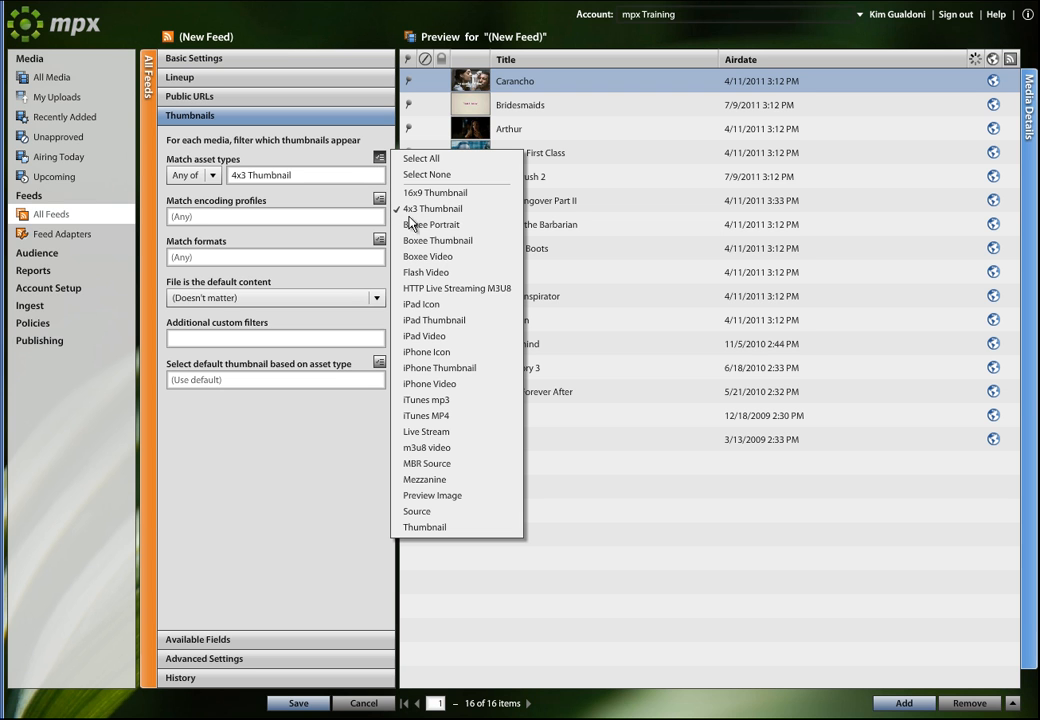
click(410, 497)
click(378, 503)
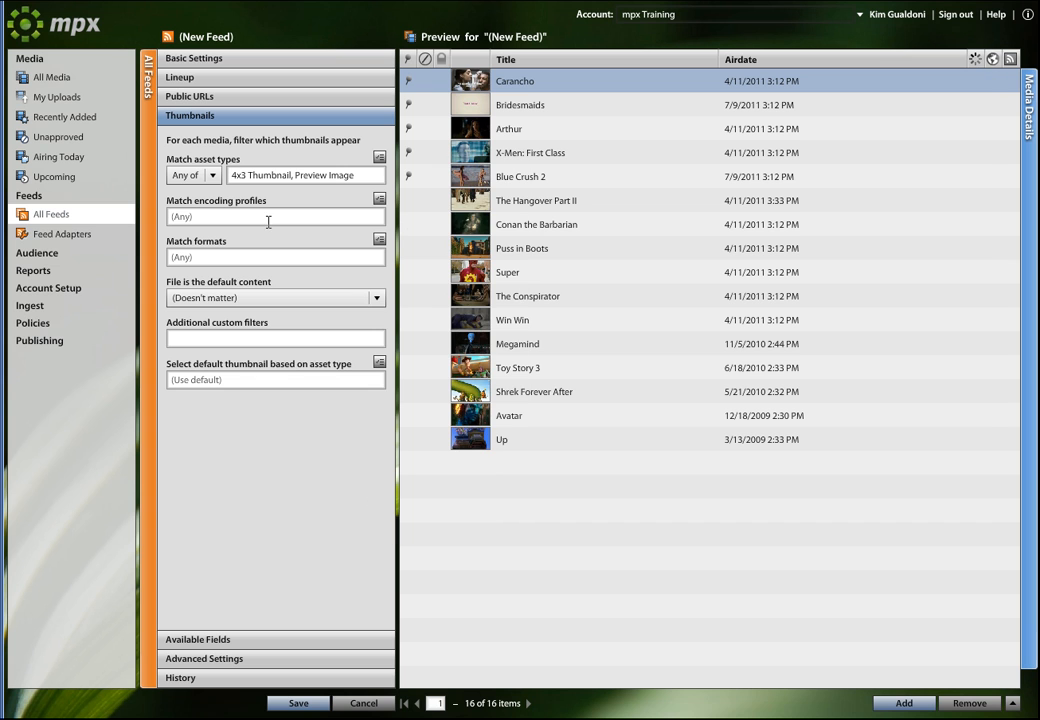
Open the feed's available fields and examine the default media fields, including the default thumbnail URL.
click(216, 640)
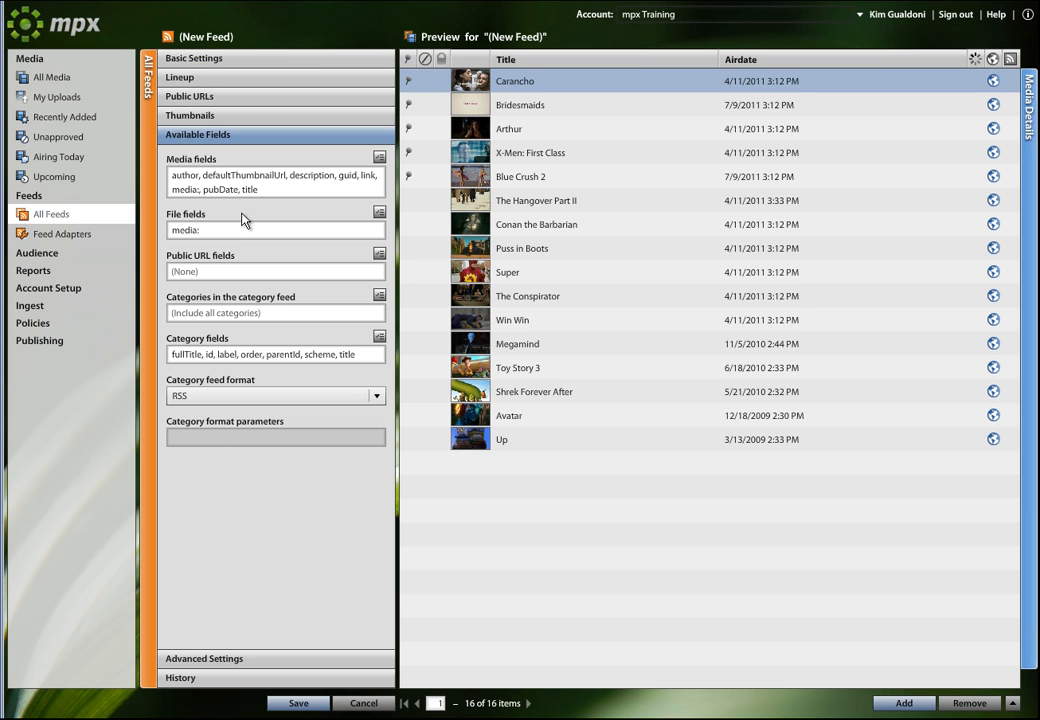
mouse_move(265, 190)
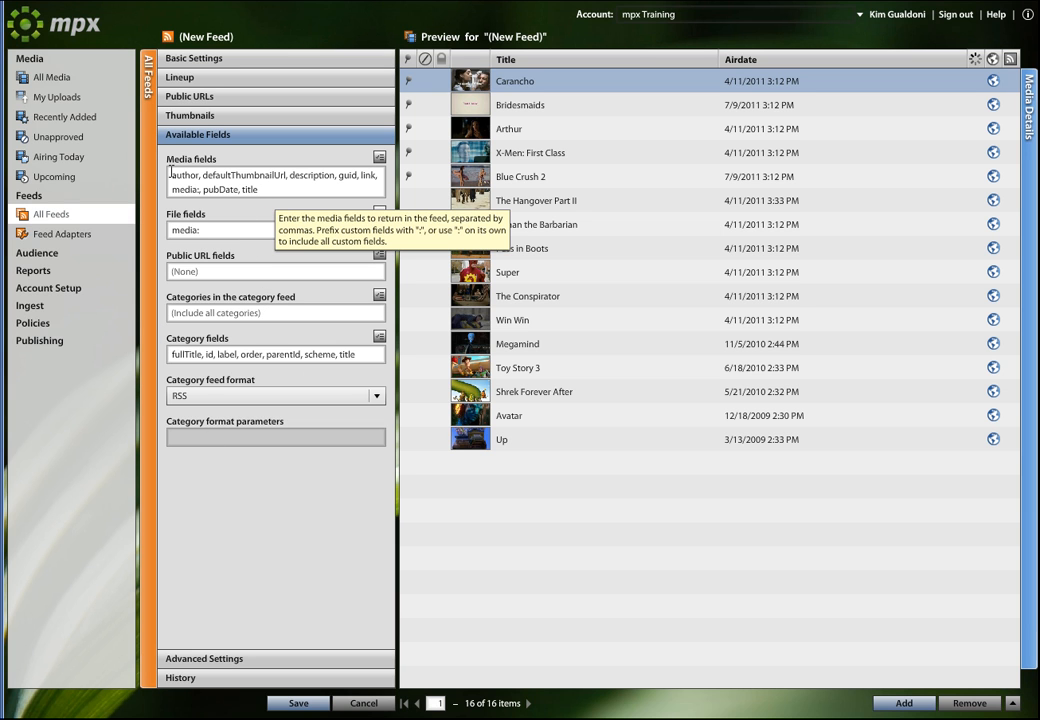
drag(171, 176, 258, 191)
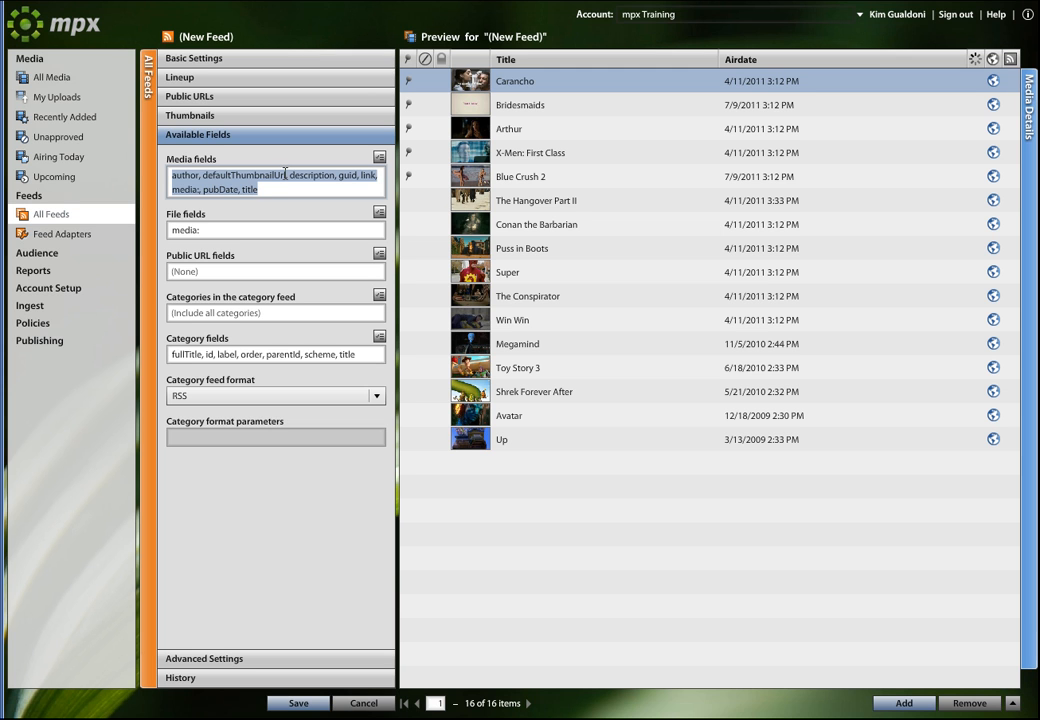
mouse_move(283, 178)
drag(285, 176, 204, 172)
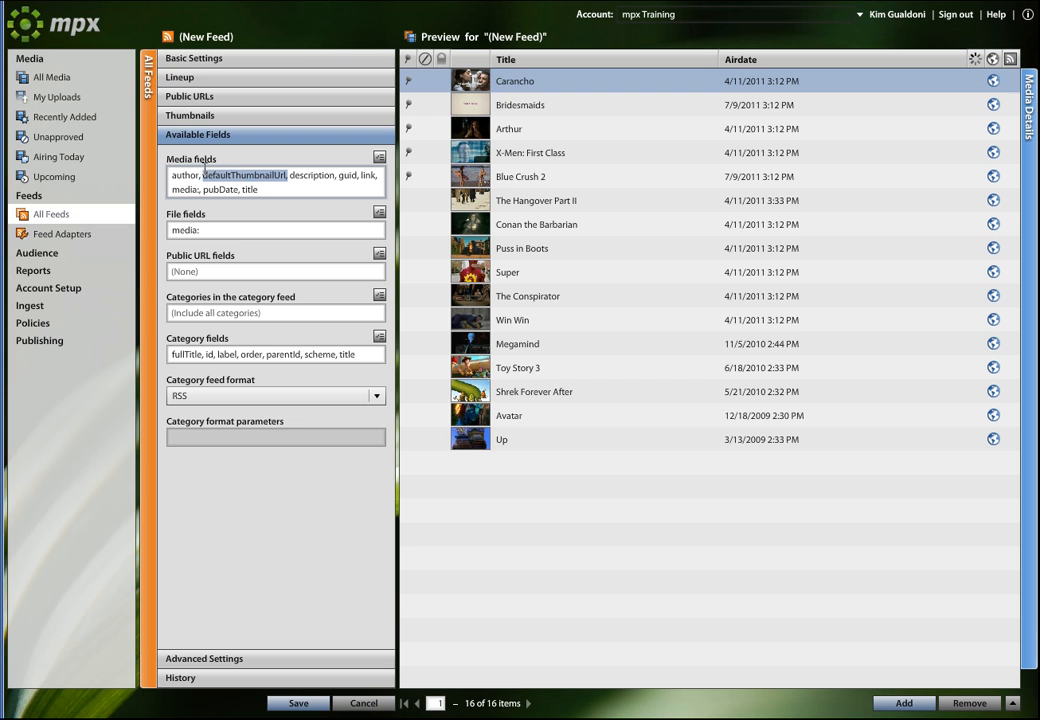
click(291, 212)
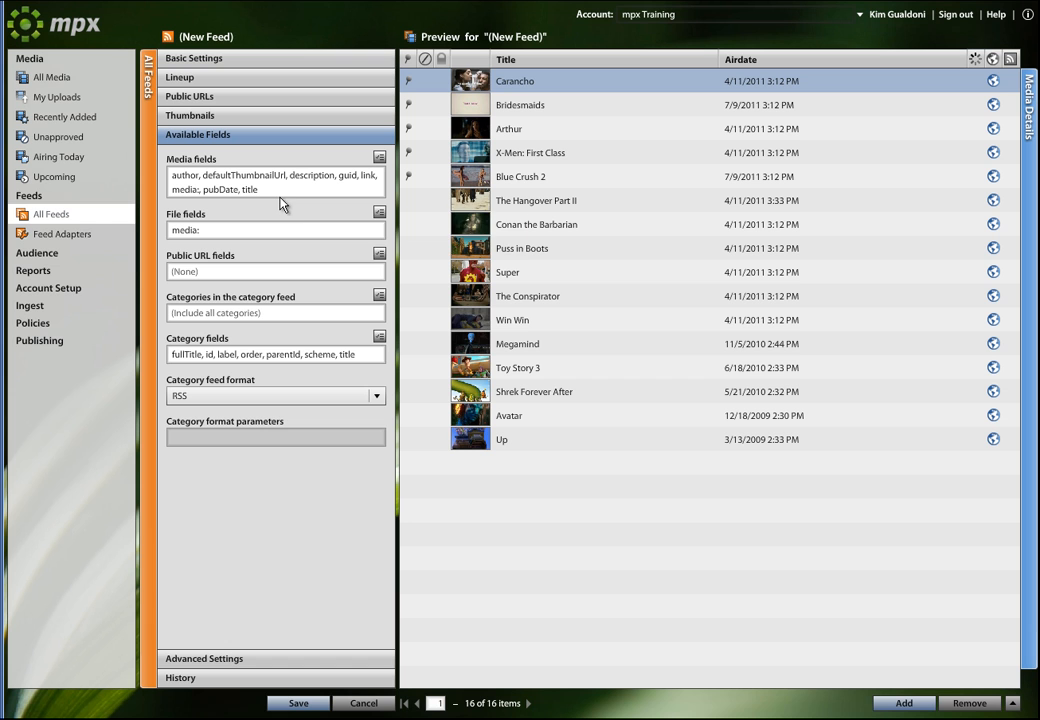
Include all custom fields in the feed's media fields by adding the ":" entry.
click(381, 159)
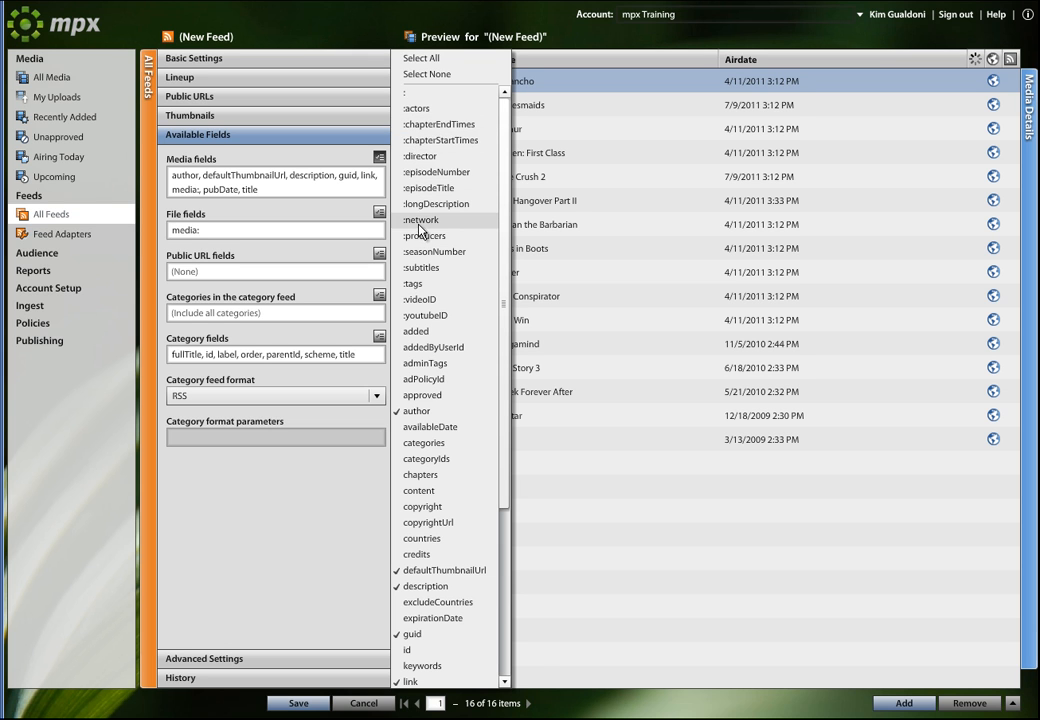
click(413, 96)
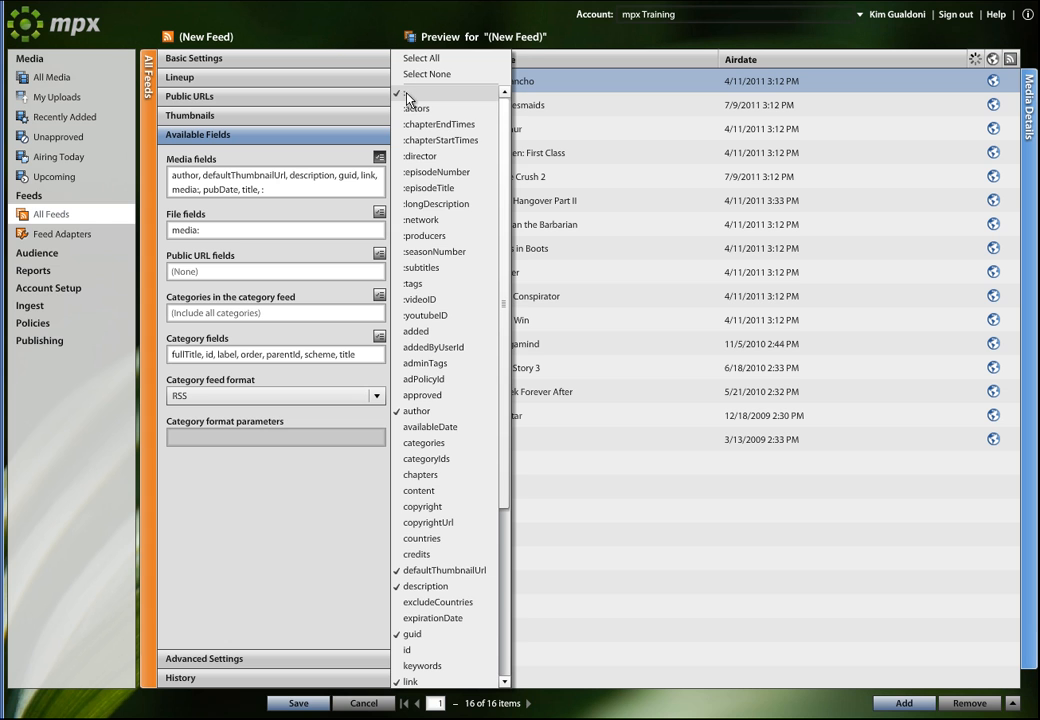
click(325, 217)
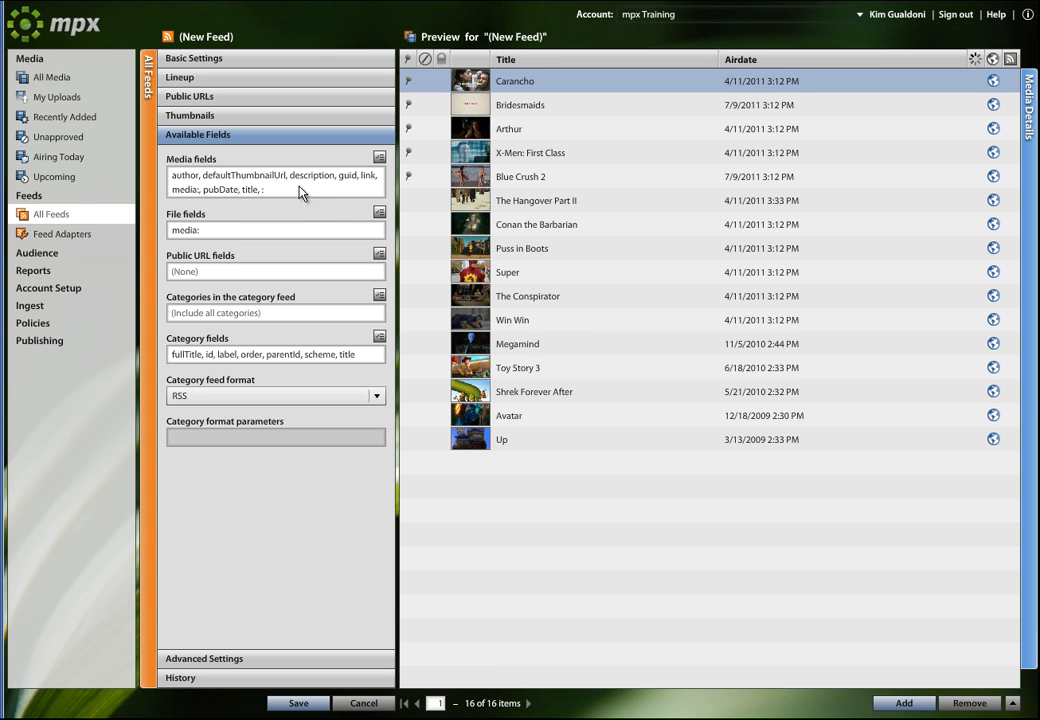
Add the custom fields :actors, :director and :longDescription to the feed's media fields instead of all custom fields.
click(380, 158)
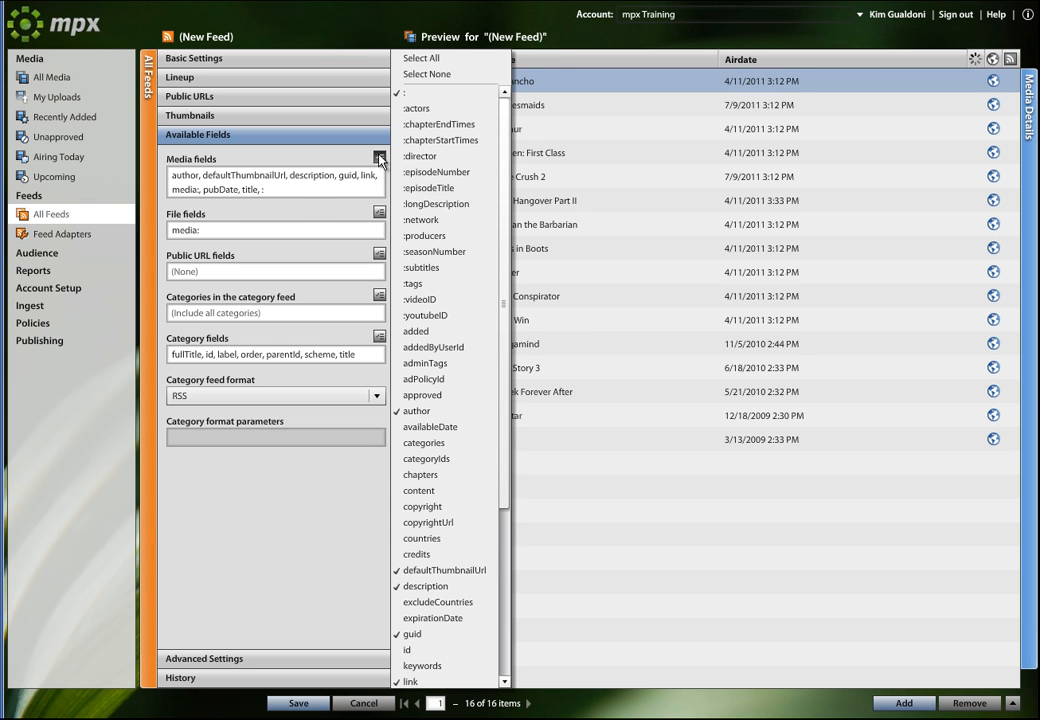
click(418, 108)
click(419, 157)
click(420, 204)
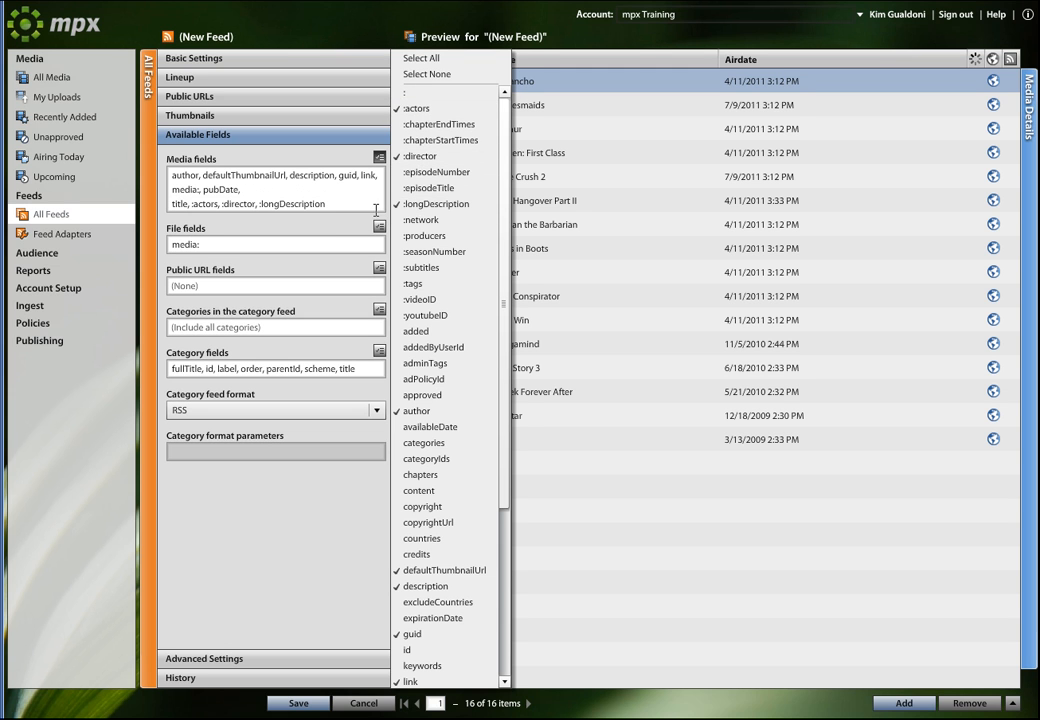
click(352, 226)
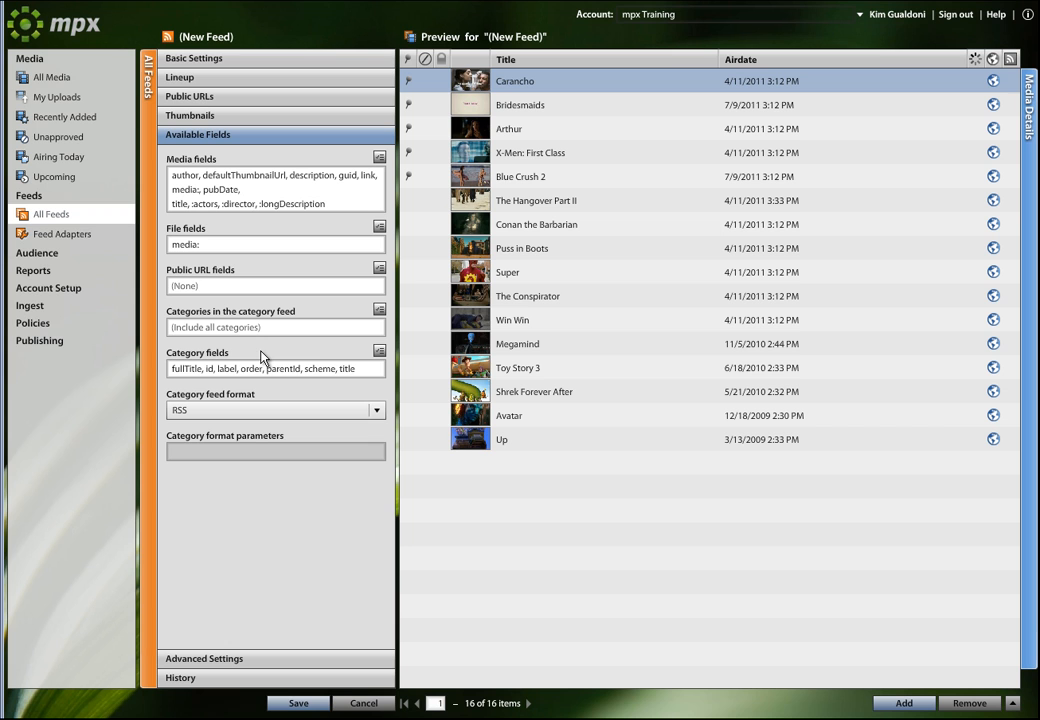
Limit the categories in the category feed to Action, Adventure, Animation, Comedy and Drama.
drag(350, 368, 144, 367)
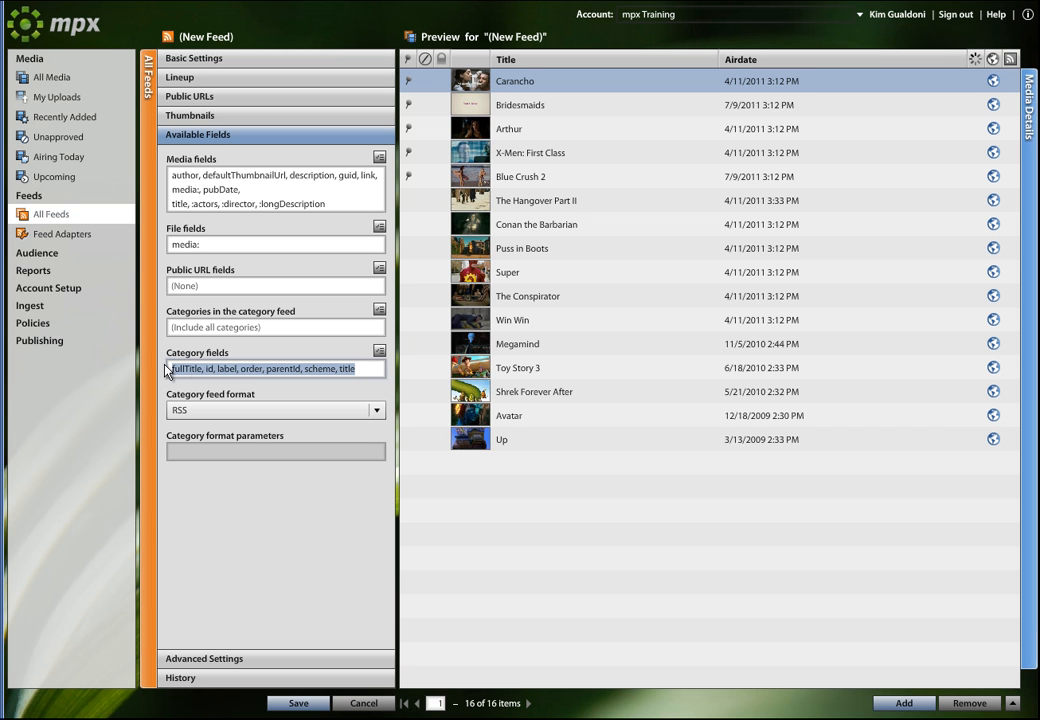
click(276, 368)
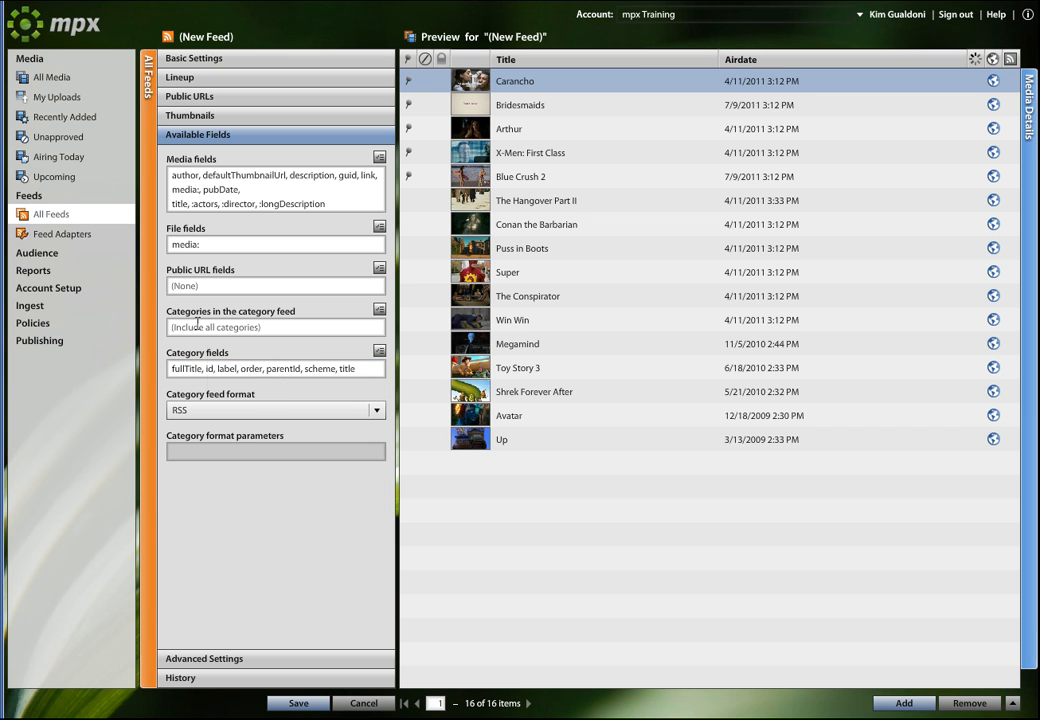
mouse_move(274, 326)
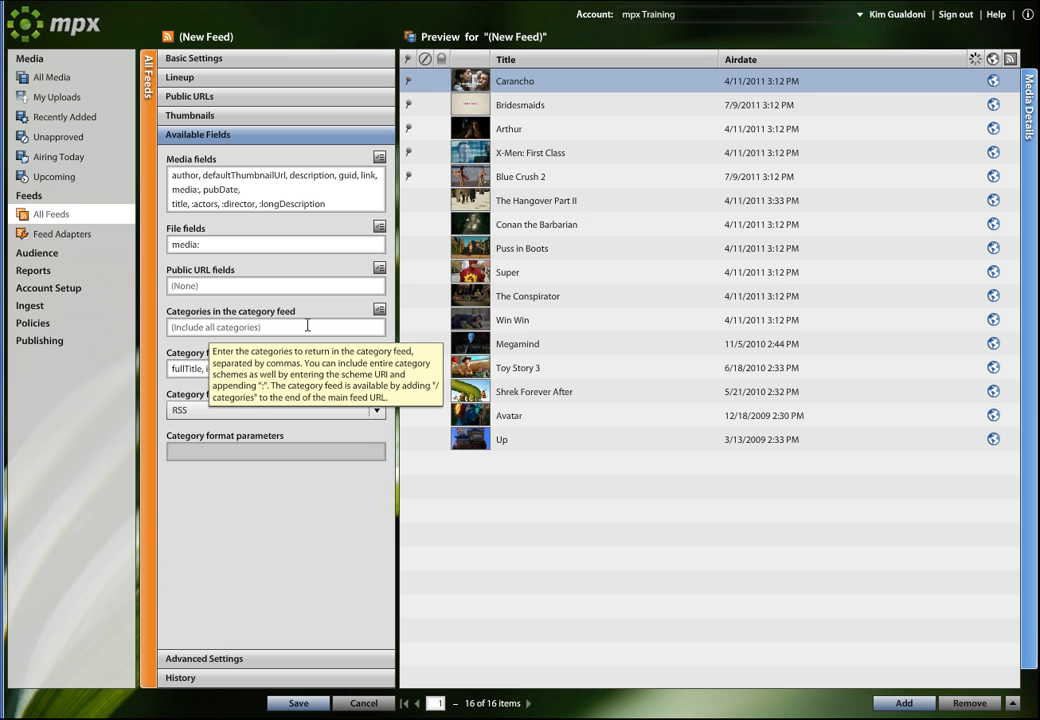
click(379, 312)
click(406, 344)
click(406, 362)
click(407, 377)
click(407, 408)
click(407, 424)
click(337, 354)
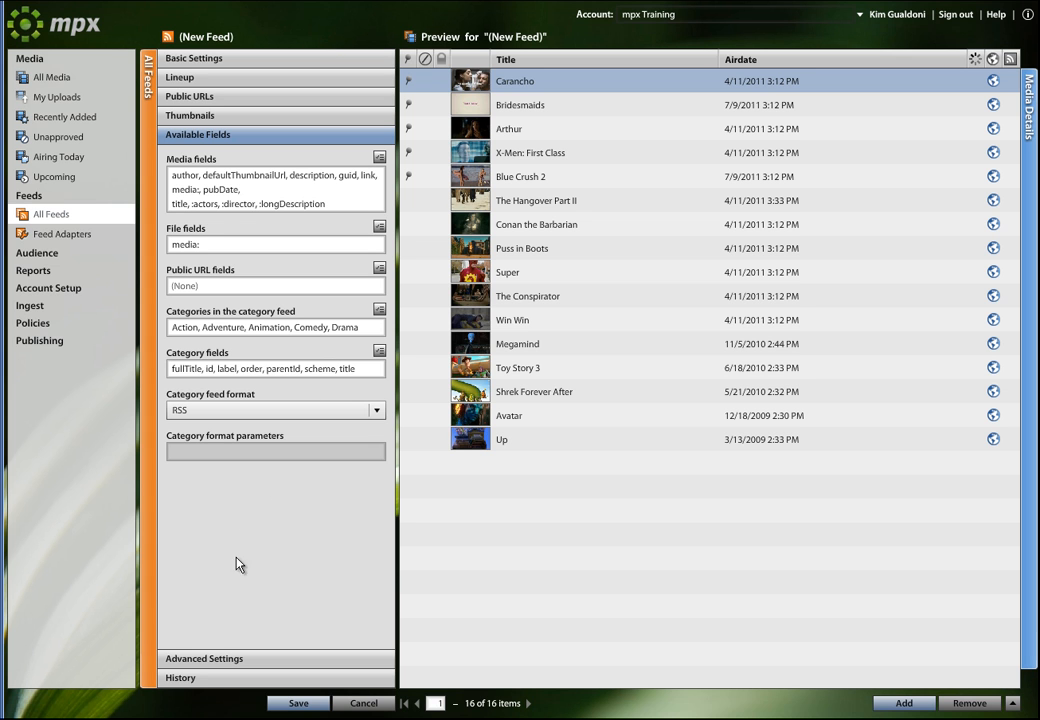
Open the feed's advanced settings and examine the feed access restriction and default ad policy options.
click(193, 659)
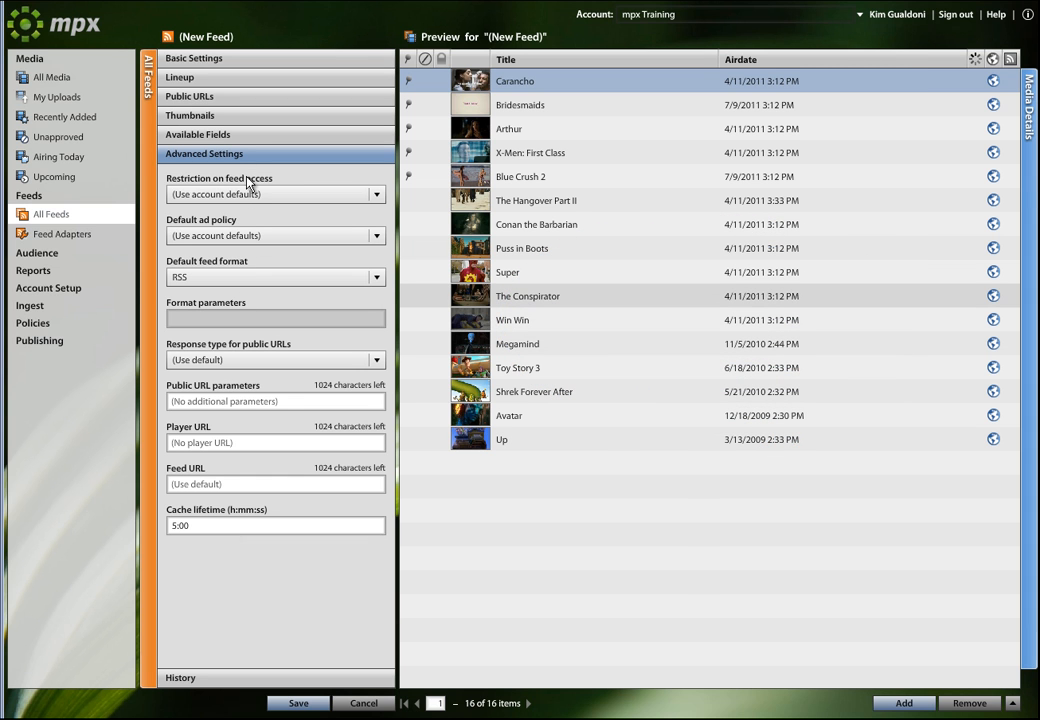
click(379, 195)
click(383, 200)
click(380, 237)
click(380, 237)
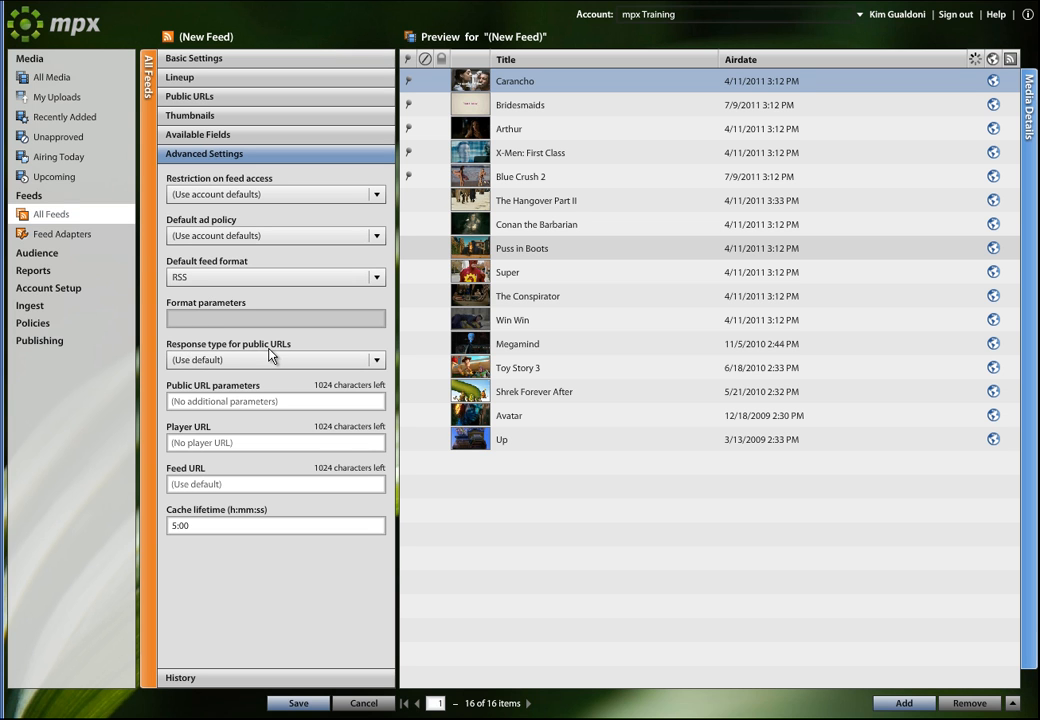
Set the response type for public URLs to SMIL and add the public URL parameter mbr=true.
click(343, 359)
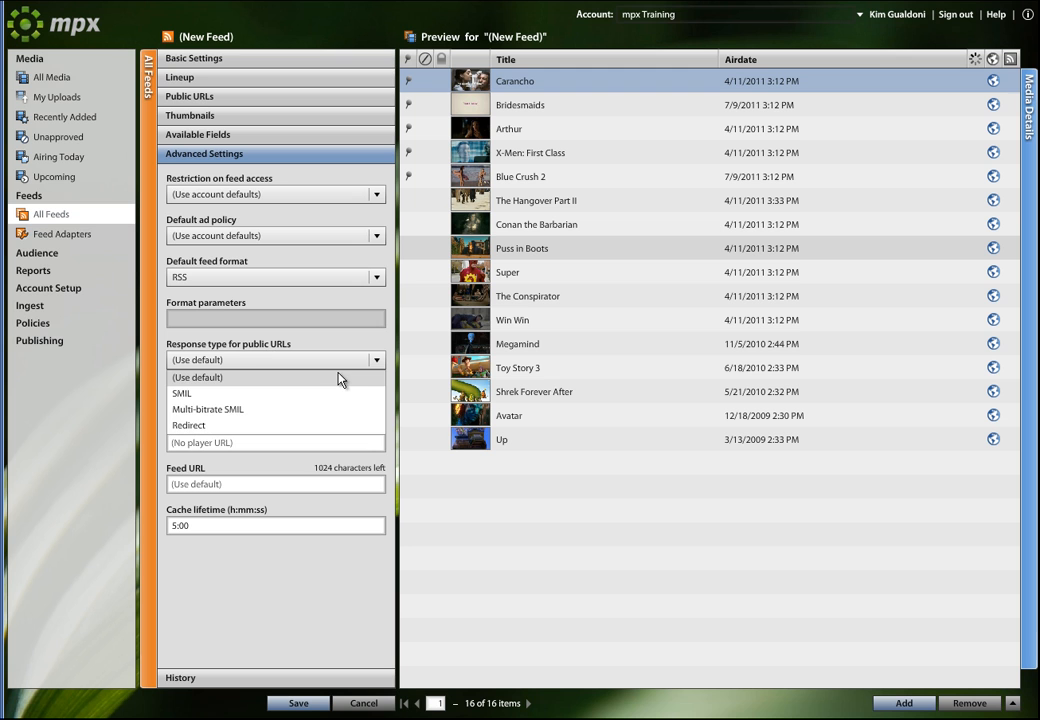
click(195, 393)
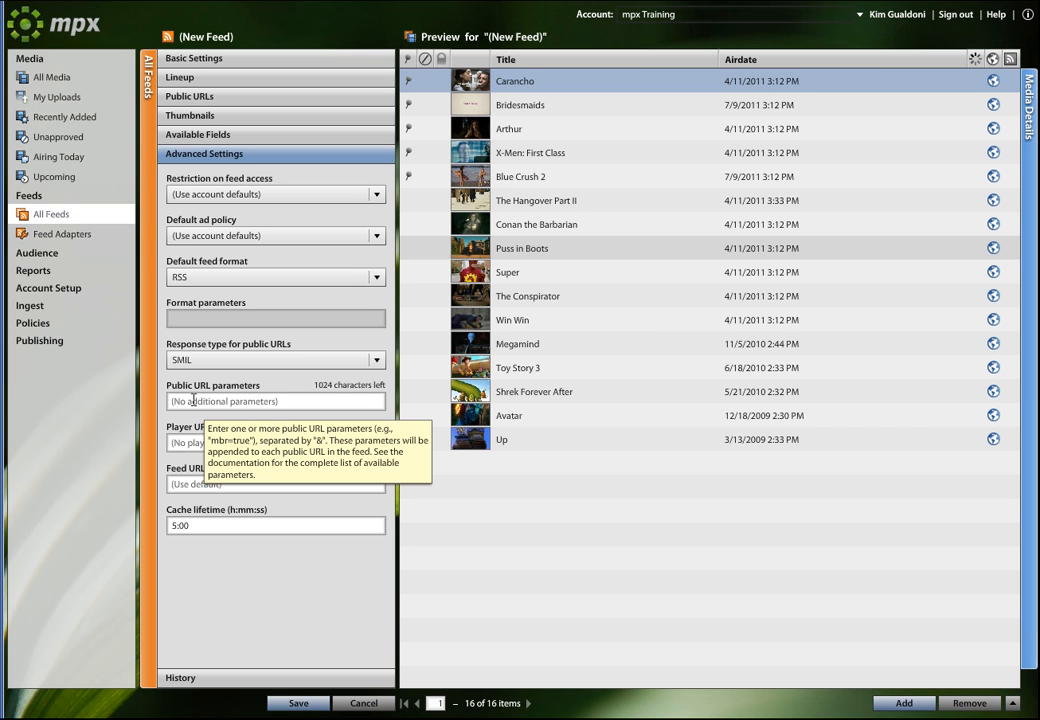
click(193, 400)
text(mbr=)
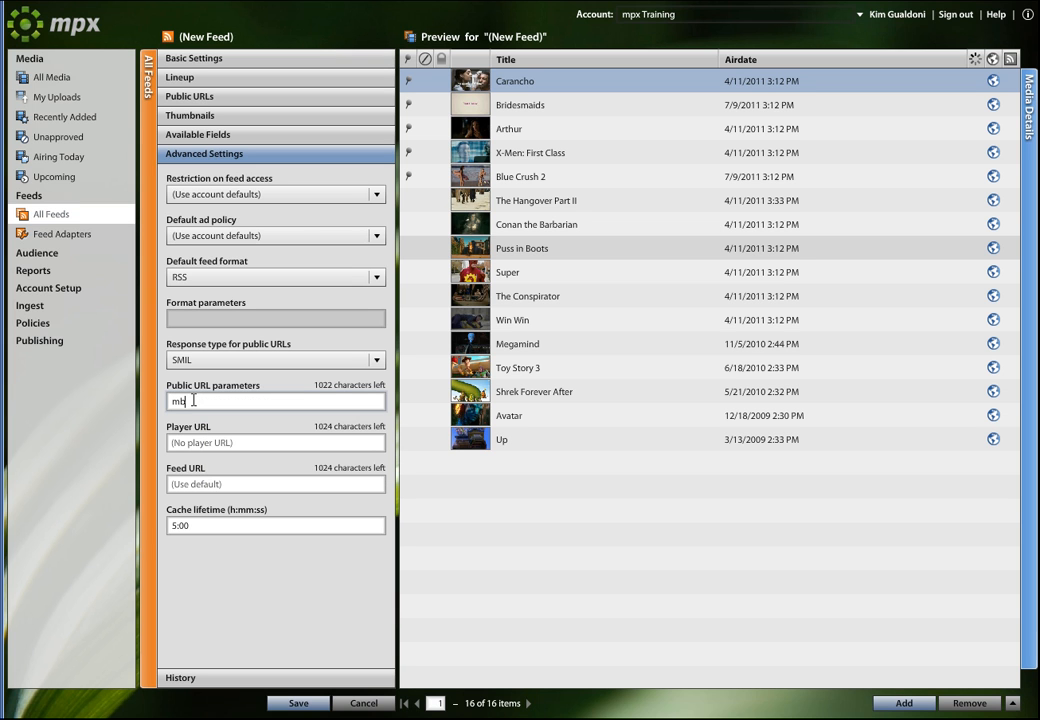
text(true)
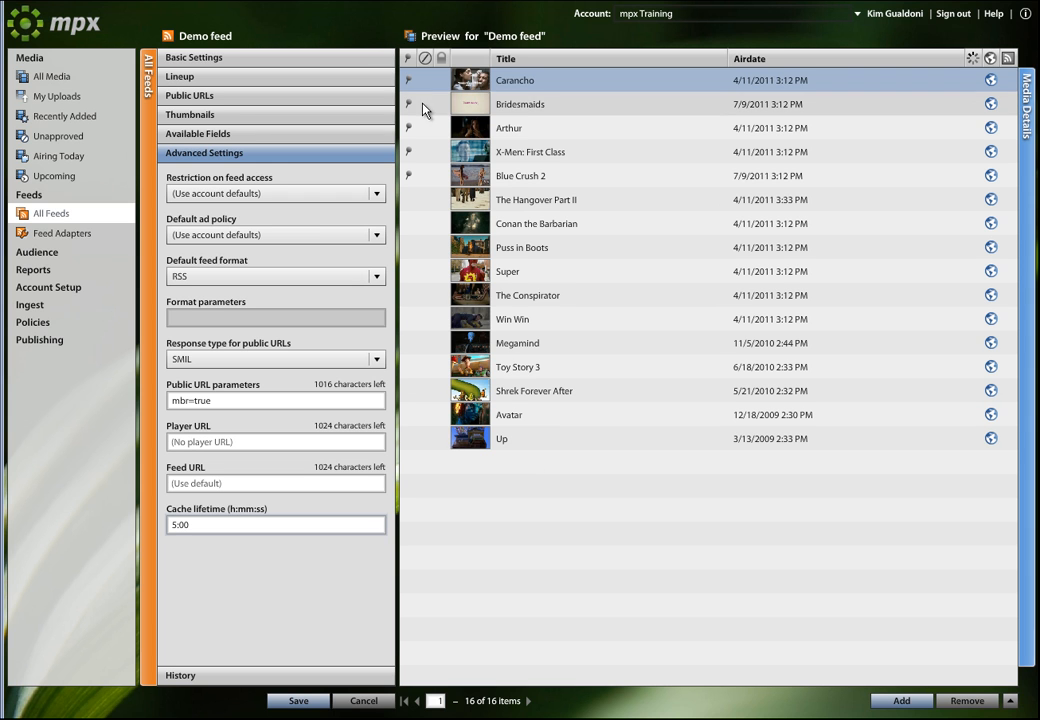
Reorder the pinned items as Arthur, Carancho, Blue Crush 2, Bridesmaids and X-Men: First Class.
click(408, 175)
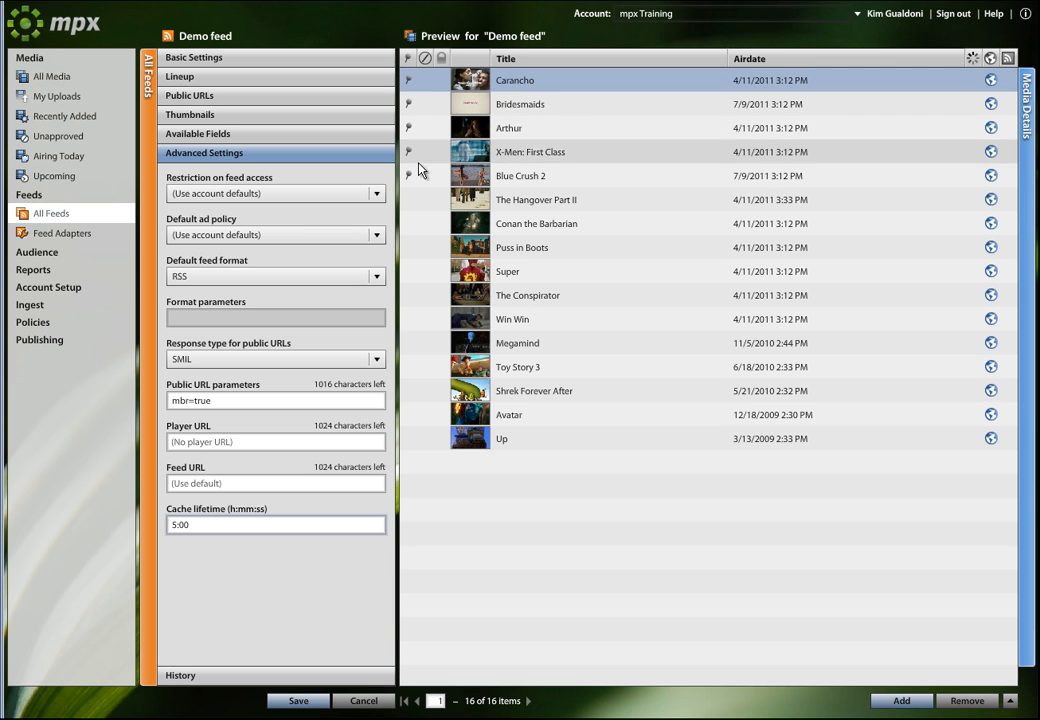
click(424, 176)
drag(418, 88, 418, 90)
drag(421, 156, 418, 84)
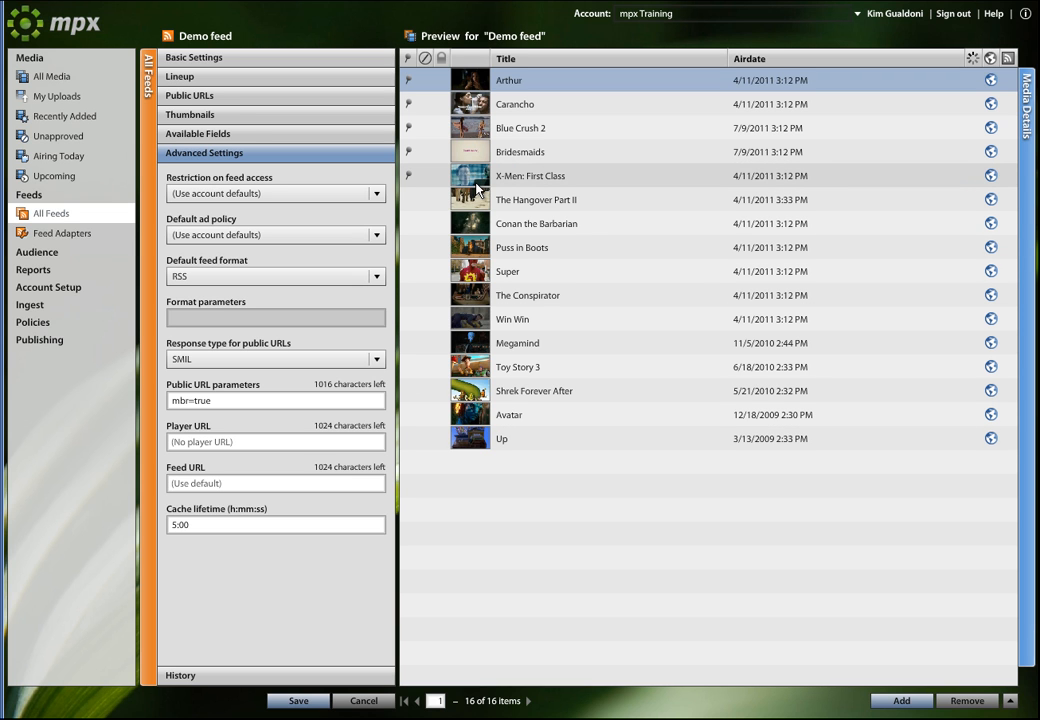
Remove all five pinned items from the feed's lineup and save the feed.
ctrl+click(417, 105)
ctrl+click(417, 128)
ctrl+click(420, 177)
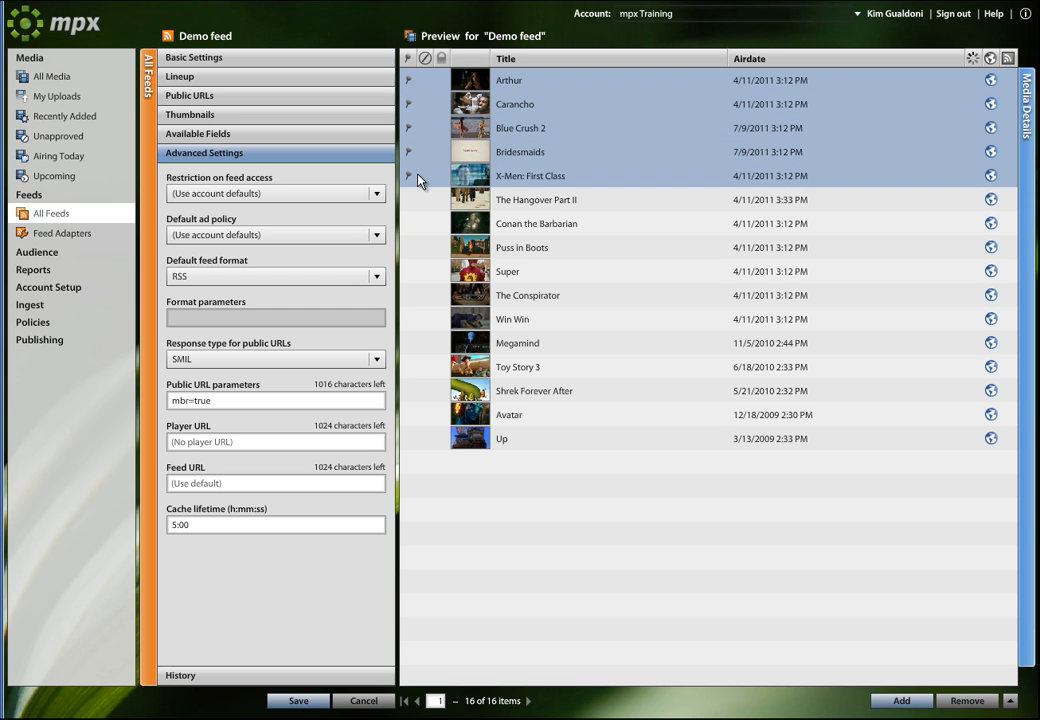
click(970, 700)
click(550, 271)
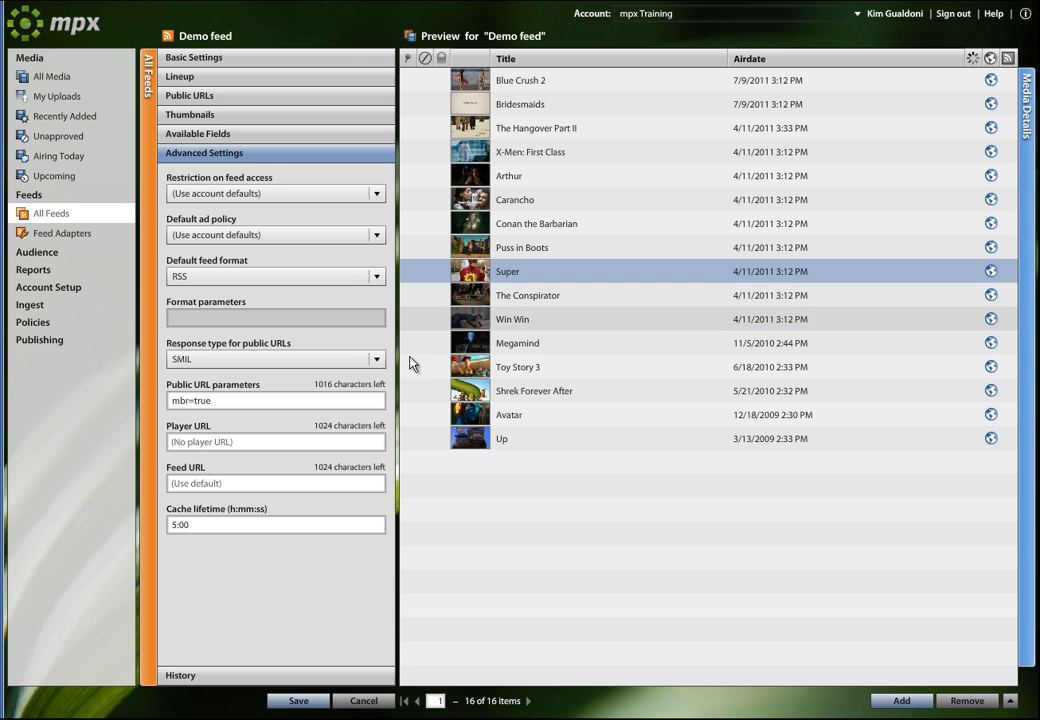
click(296, 700)
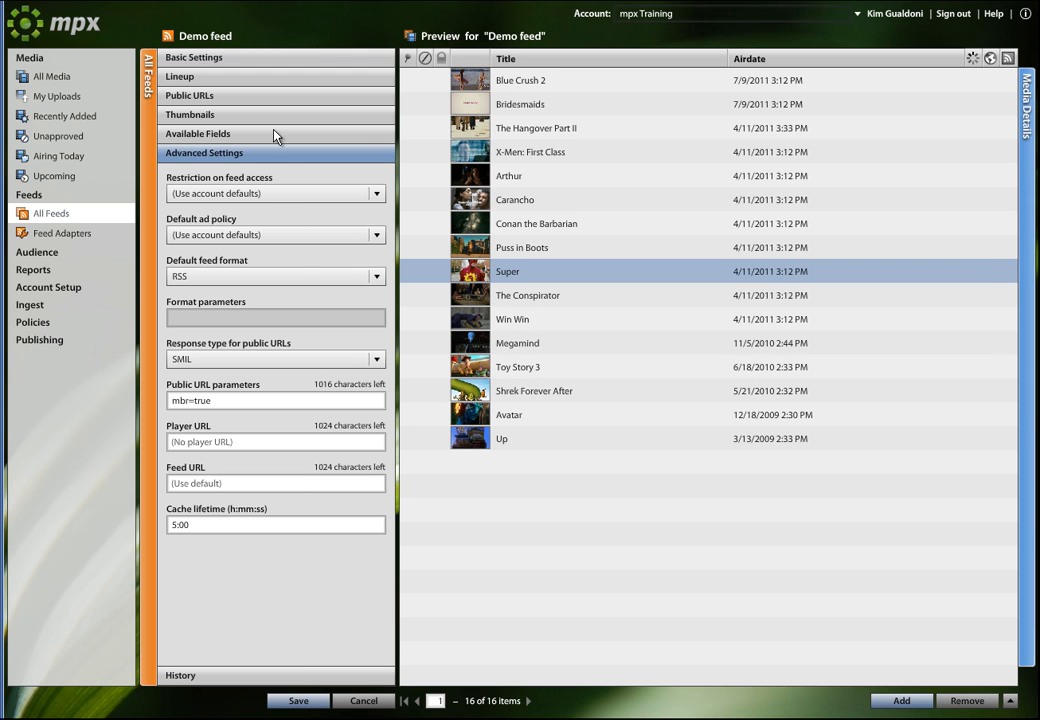
View the feed's URL in its basic settings and return to the list of all feeds.
click(273, 59)
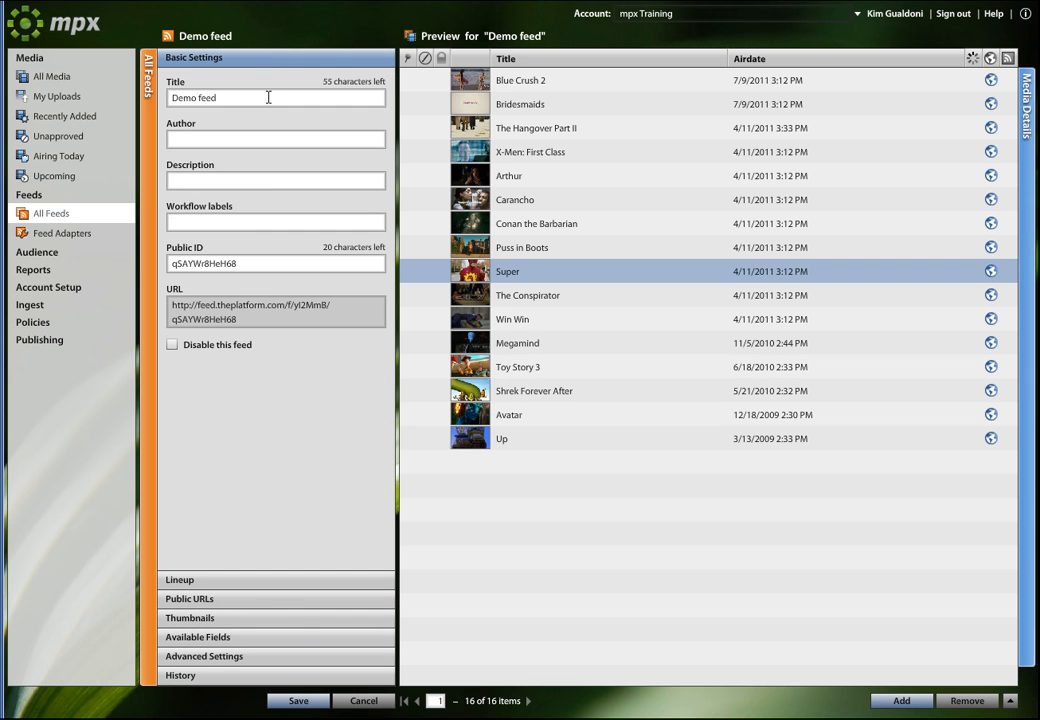
drag(219, 316, 162, 309)
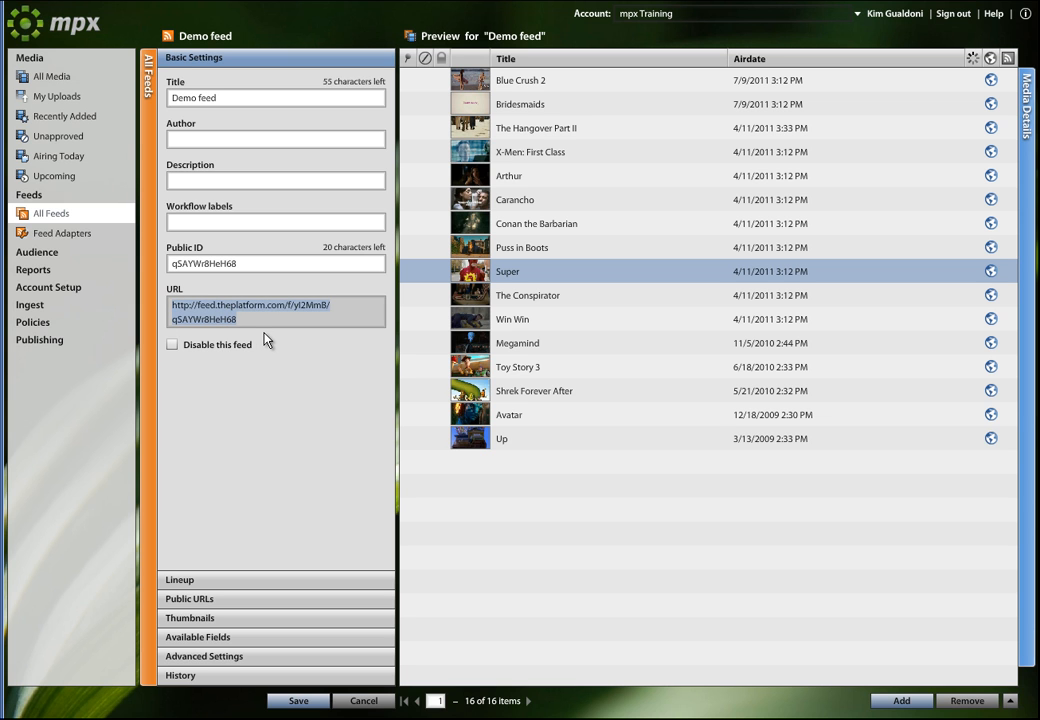
click(149, 295)
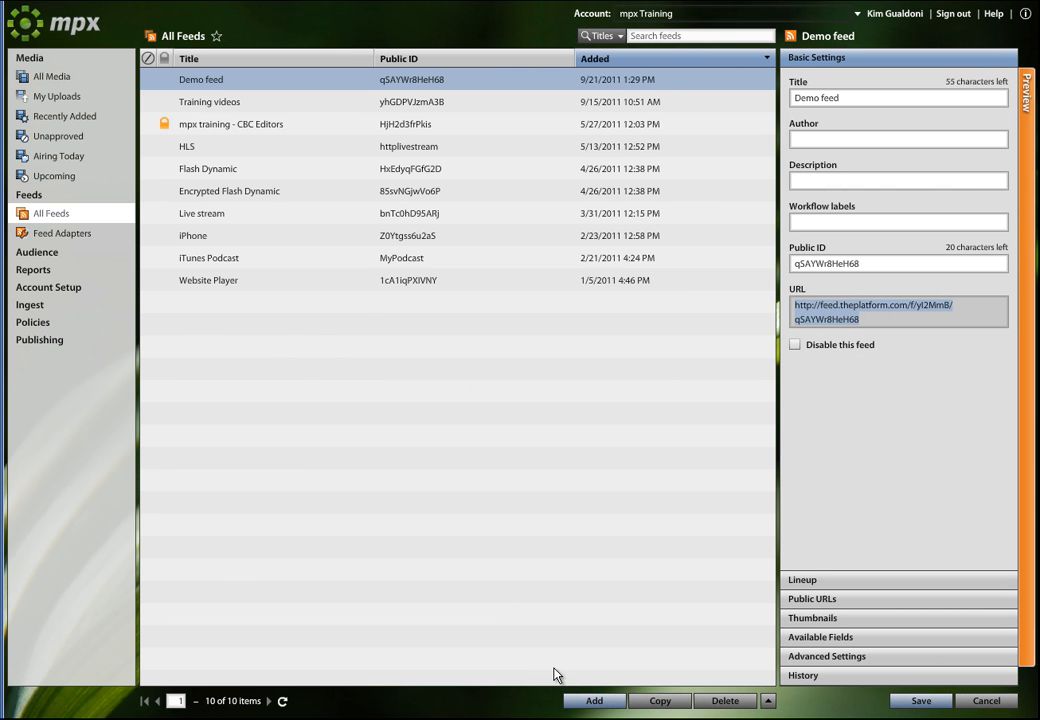
Create a new feed titled "Editor Picks" and open its media preview.
click(594, 700)
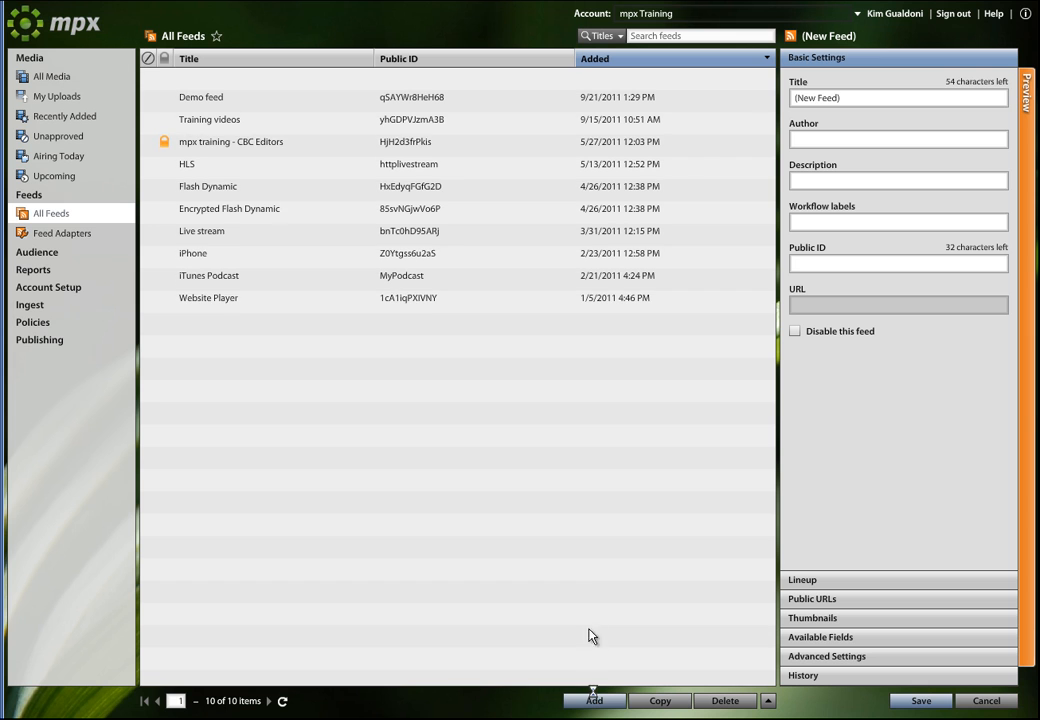
text(Editor Picks)
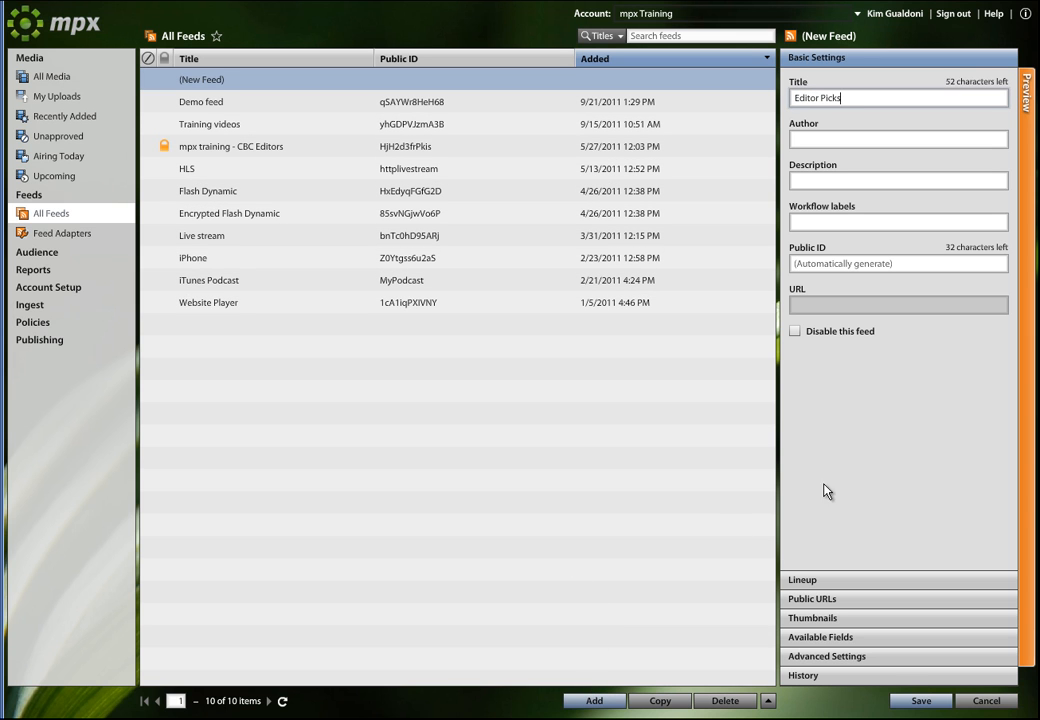
click(1025, 395)
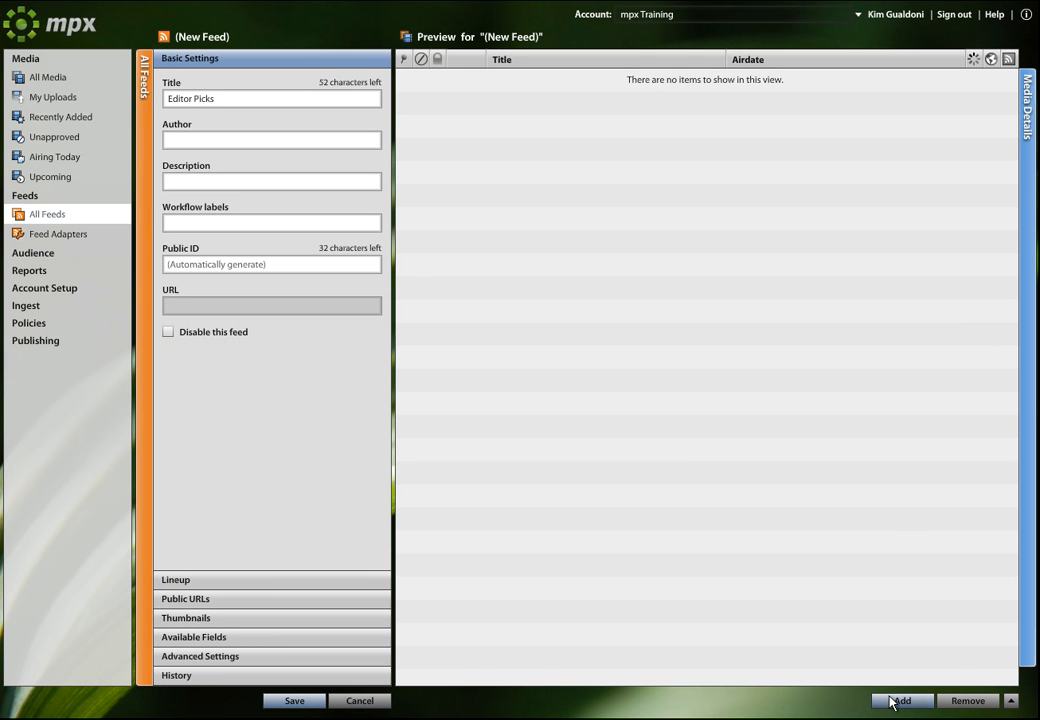
Add Megamind, Micmacs a Tire-Larigots, Prince of Persia, Up, Shrek Forever After and Iron Man 2 to the beginning of the feed's pinned items.
click(897, 700)
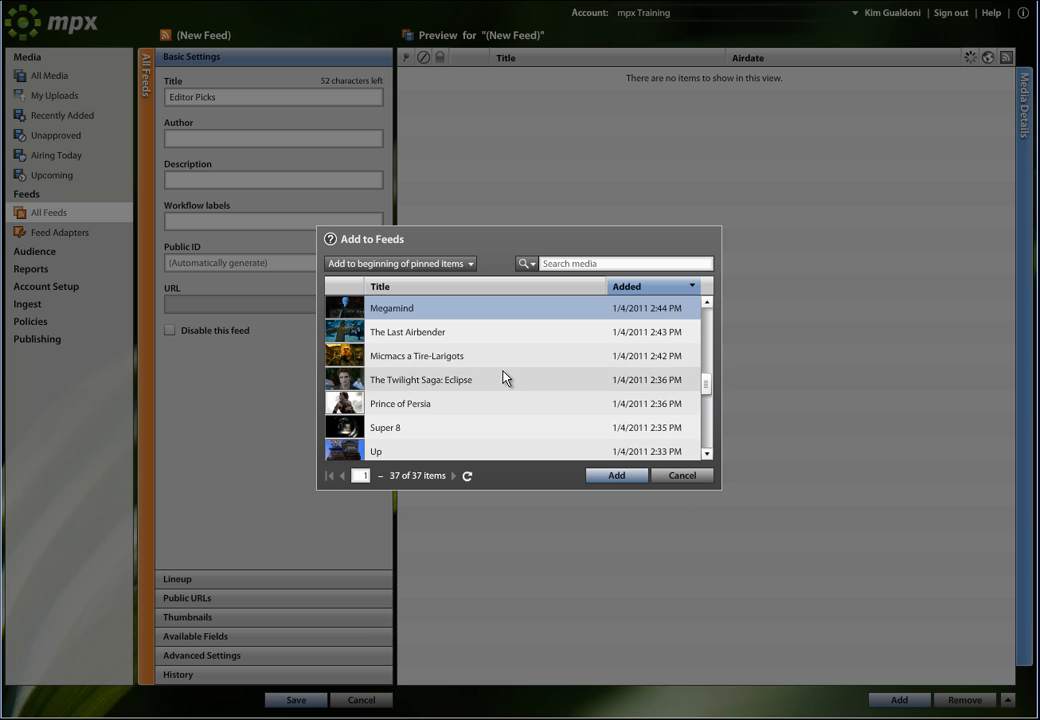
ctrl+click(469, 356)
ctrl+click(445, 404)
ctrl+click(436, 448)
click(707, 453)
click(707, 453)
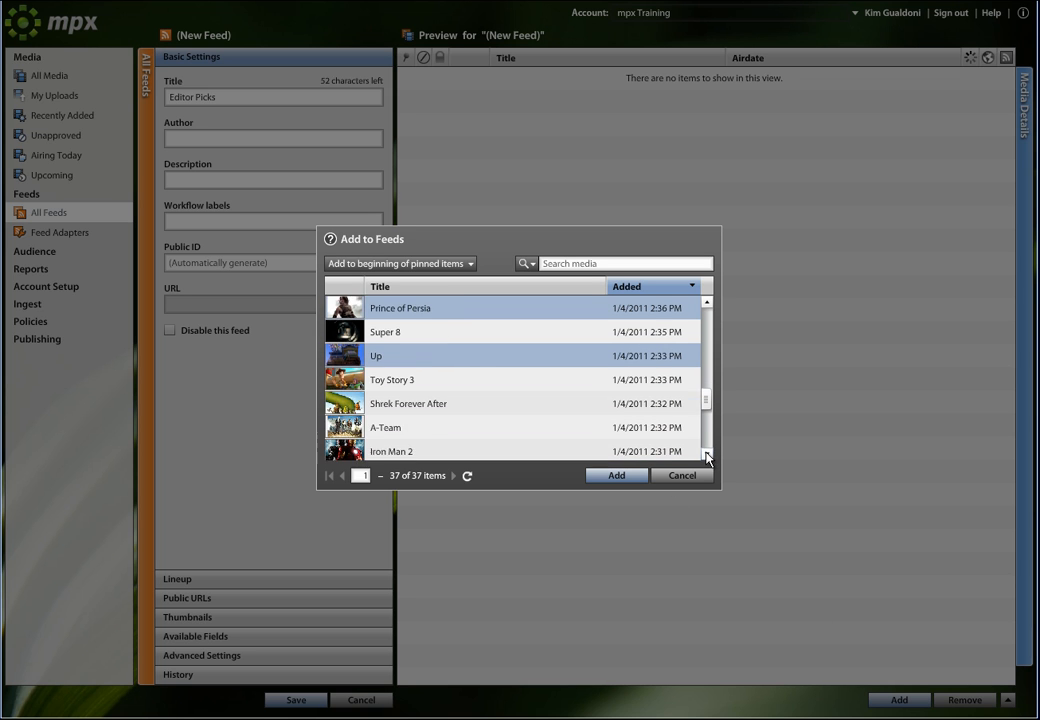
ctrl+click(434, 404)
ctrl+click(429, 454)
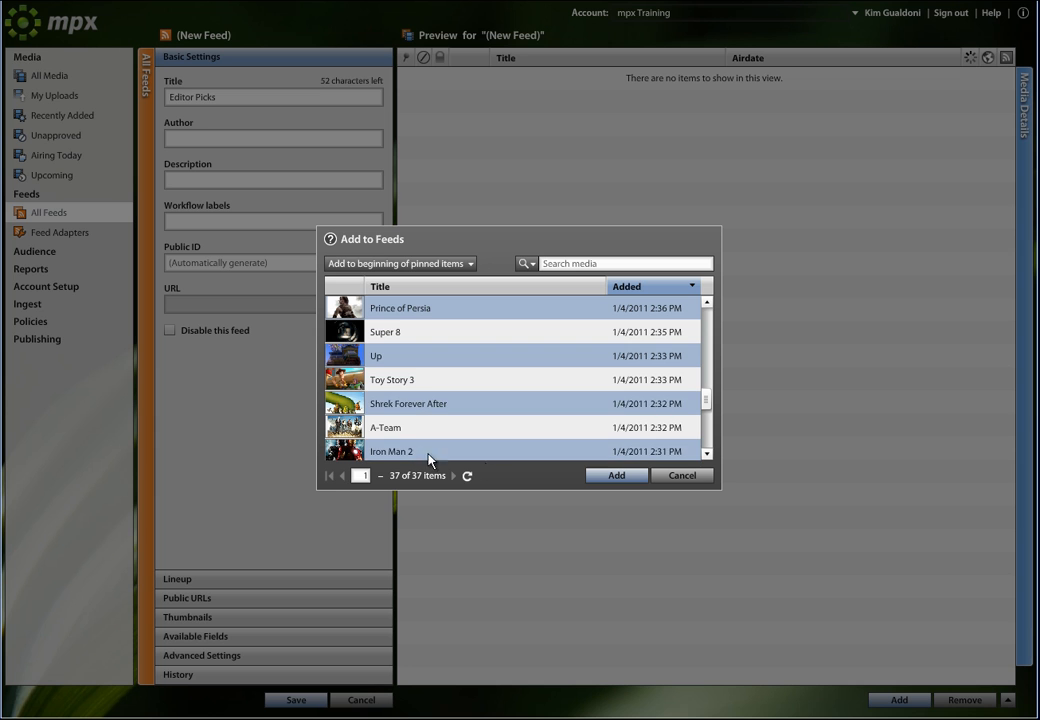
click(617, 476)
Move Shrek Forever After directly above Up in the pinned order and save the Editor Picks feed.
drag(440, 199, 441, 172)
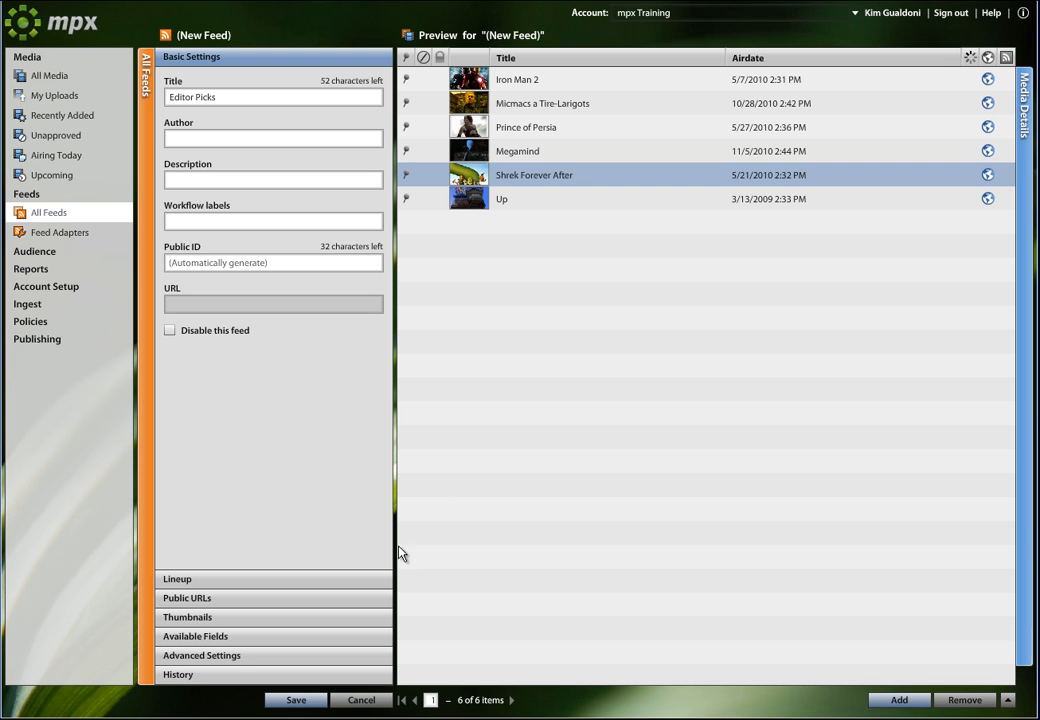
click(296, 699)
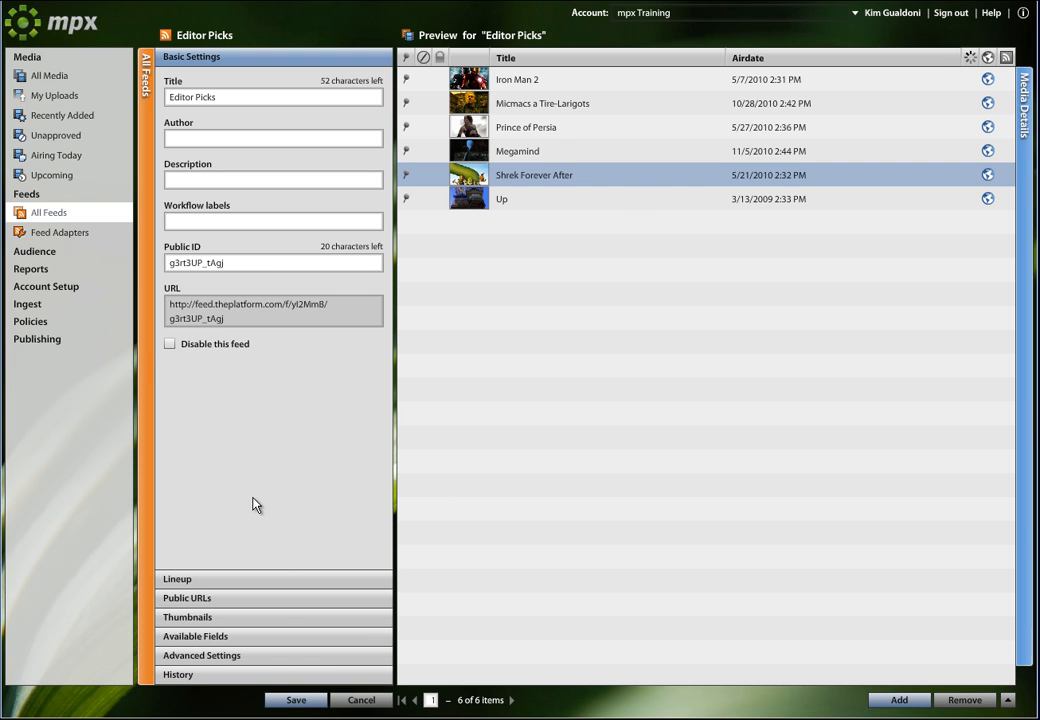
Return to the list of all feeds and copy the URL of the Demo feed.
click(148, 348)
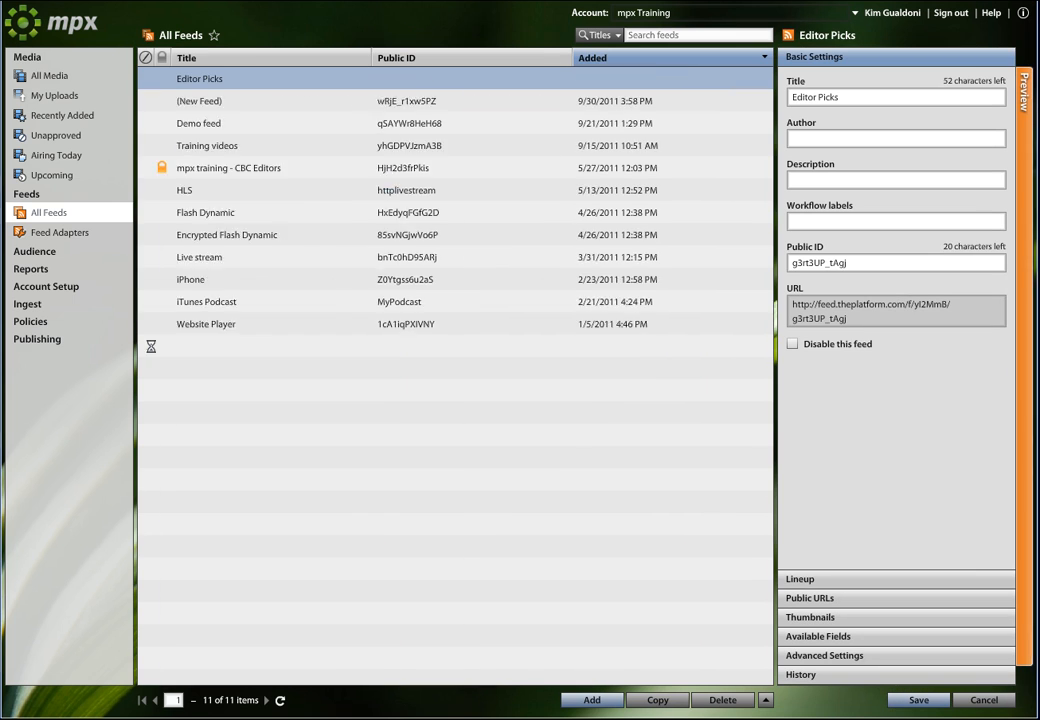
click(215, 100)
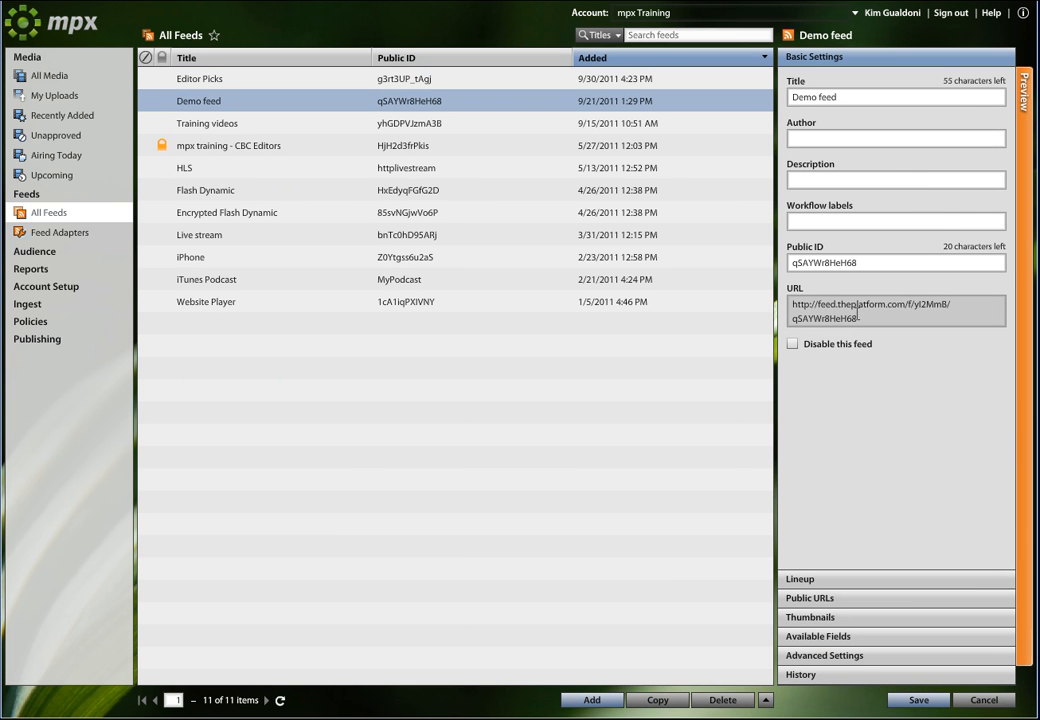
drag(865, 317, 793, 307)
key(ctrl+c)
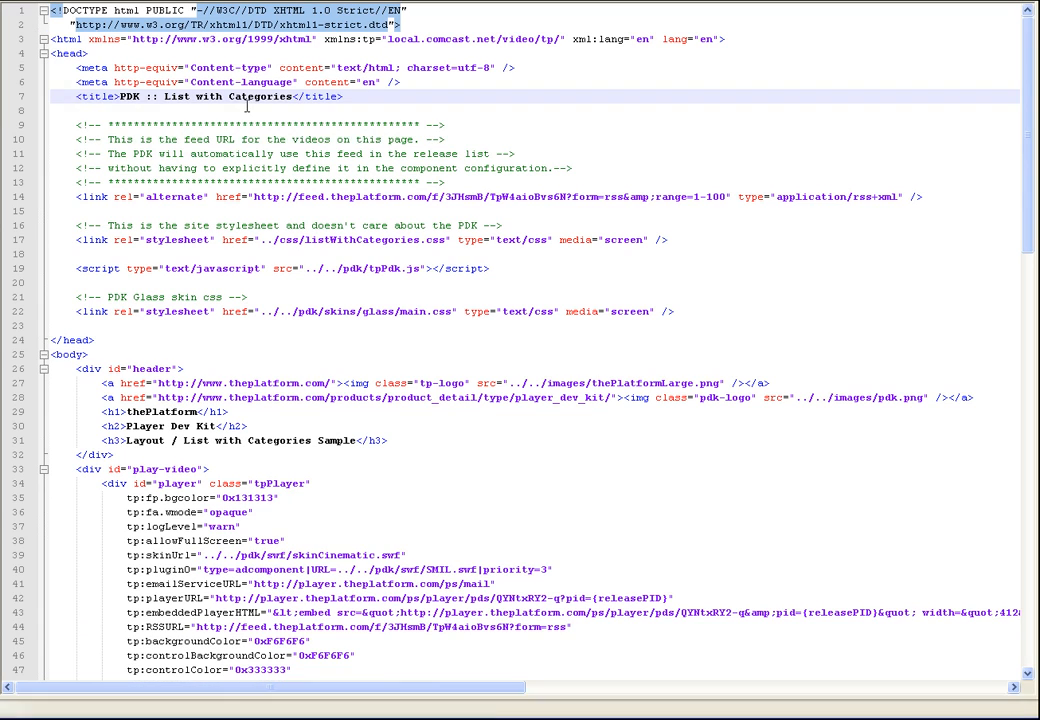
click(187, 139)
drag(185, 139, 232, 139)
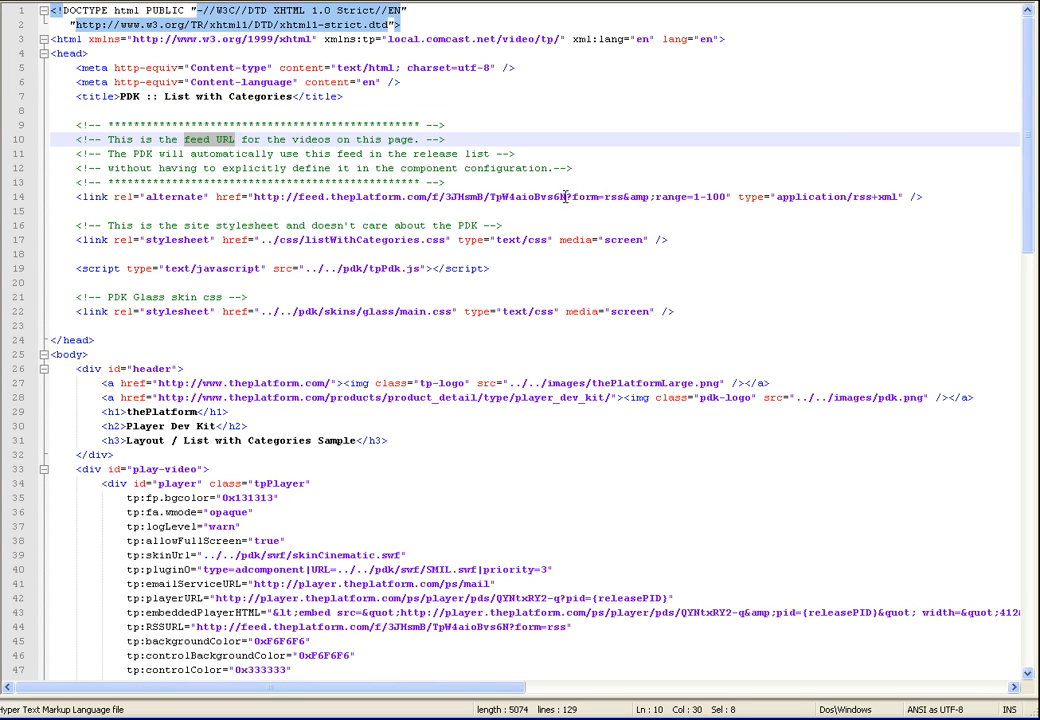
drag(567, 197, 258, 190)
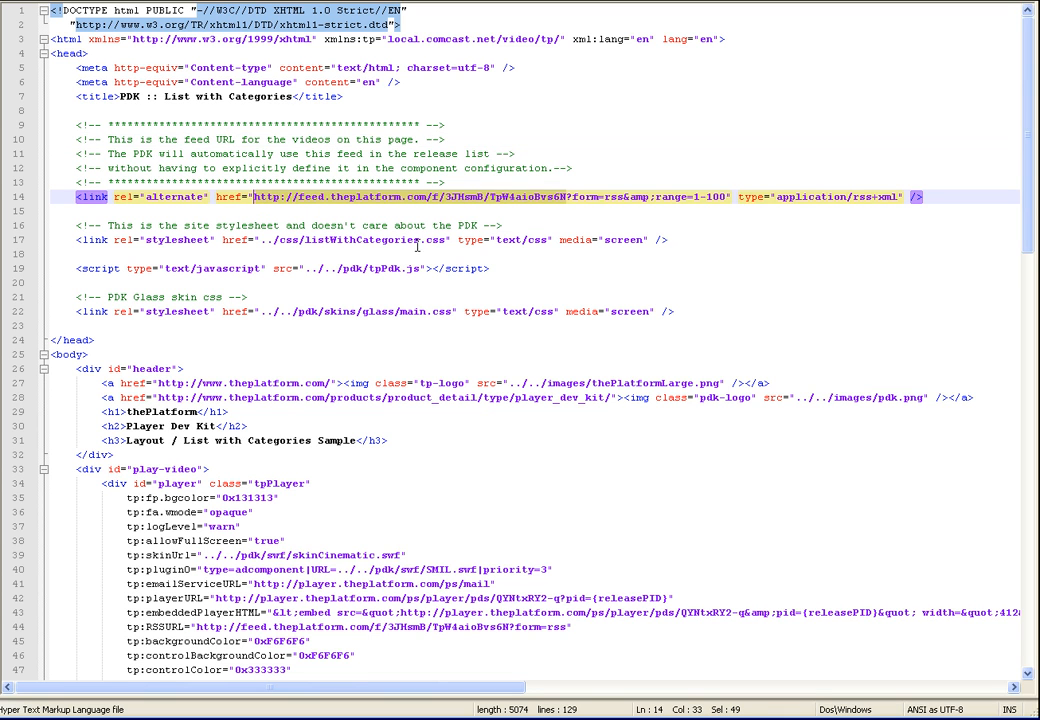
key(ctrl+v)
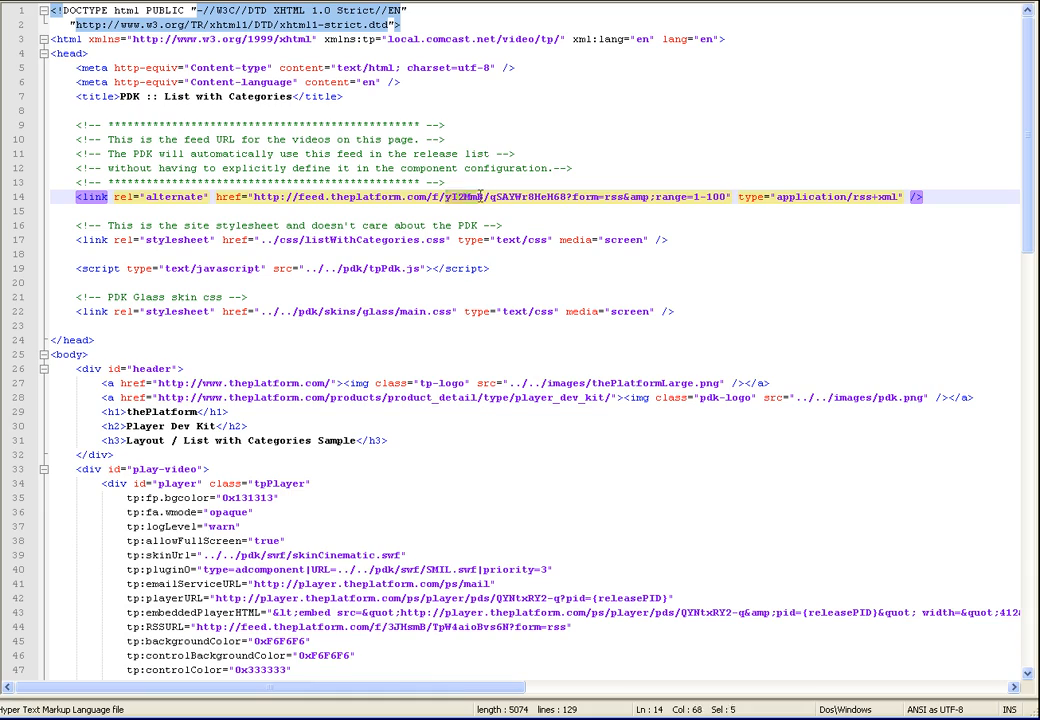
drag(489, 197, 567, 197)
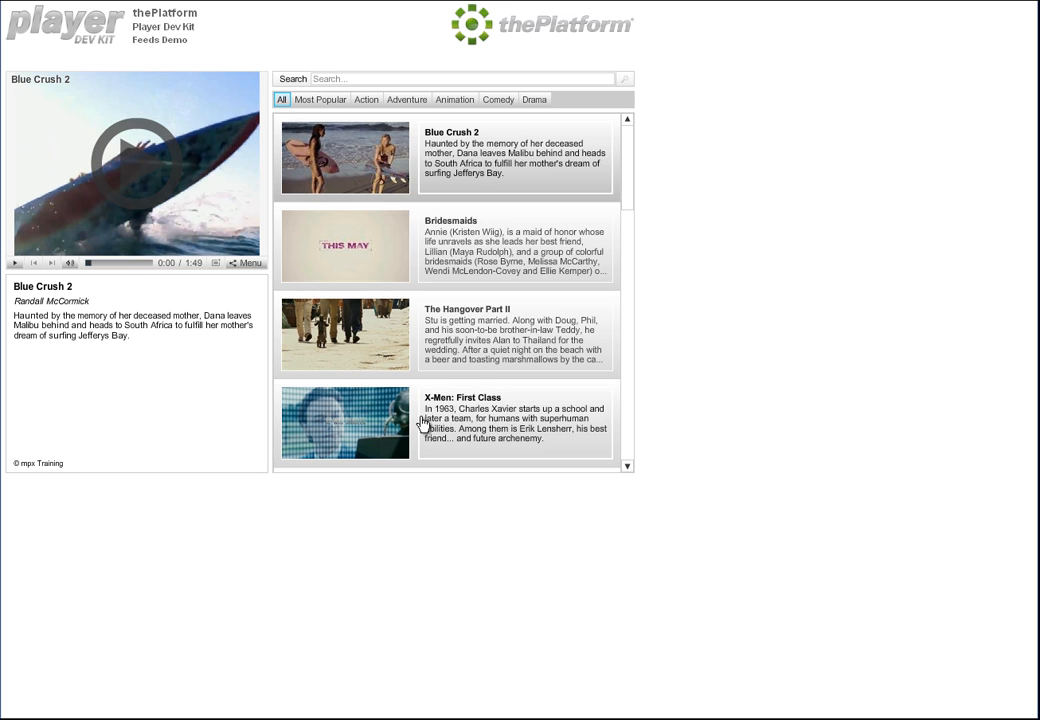
Switch to the Player Dev Kit Feeds Demo page and play The Hangover Part II from the release list.
click(376, 344)
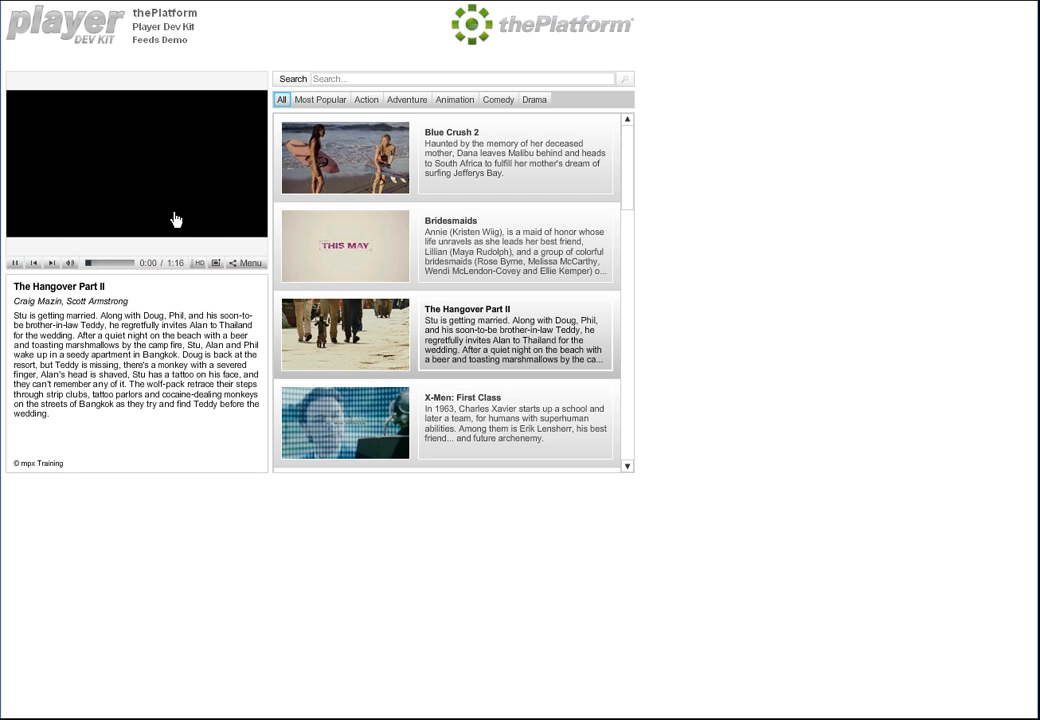